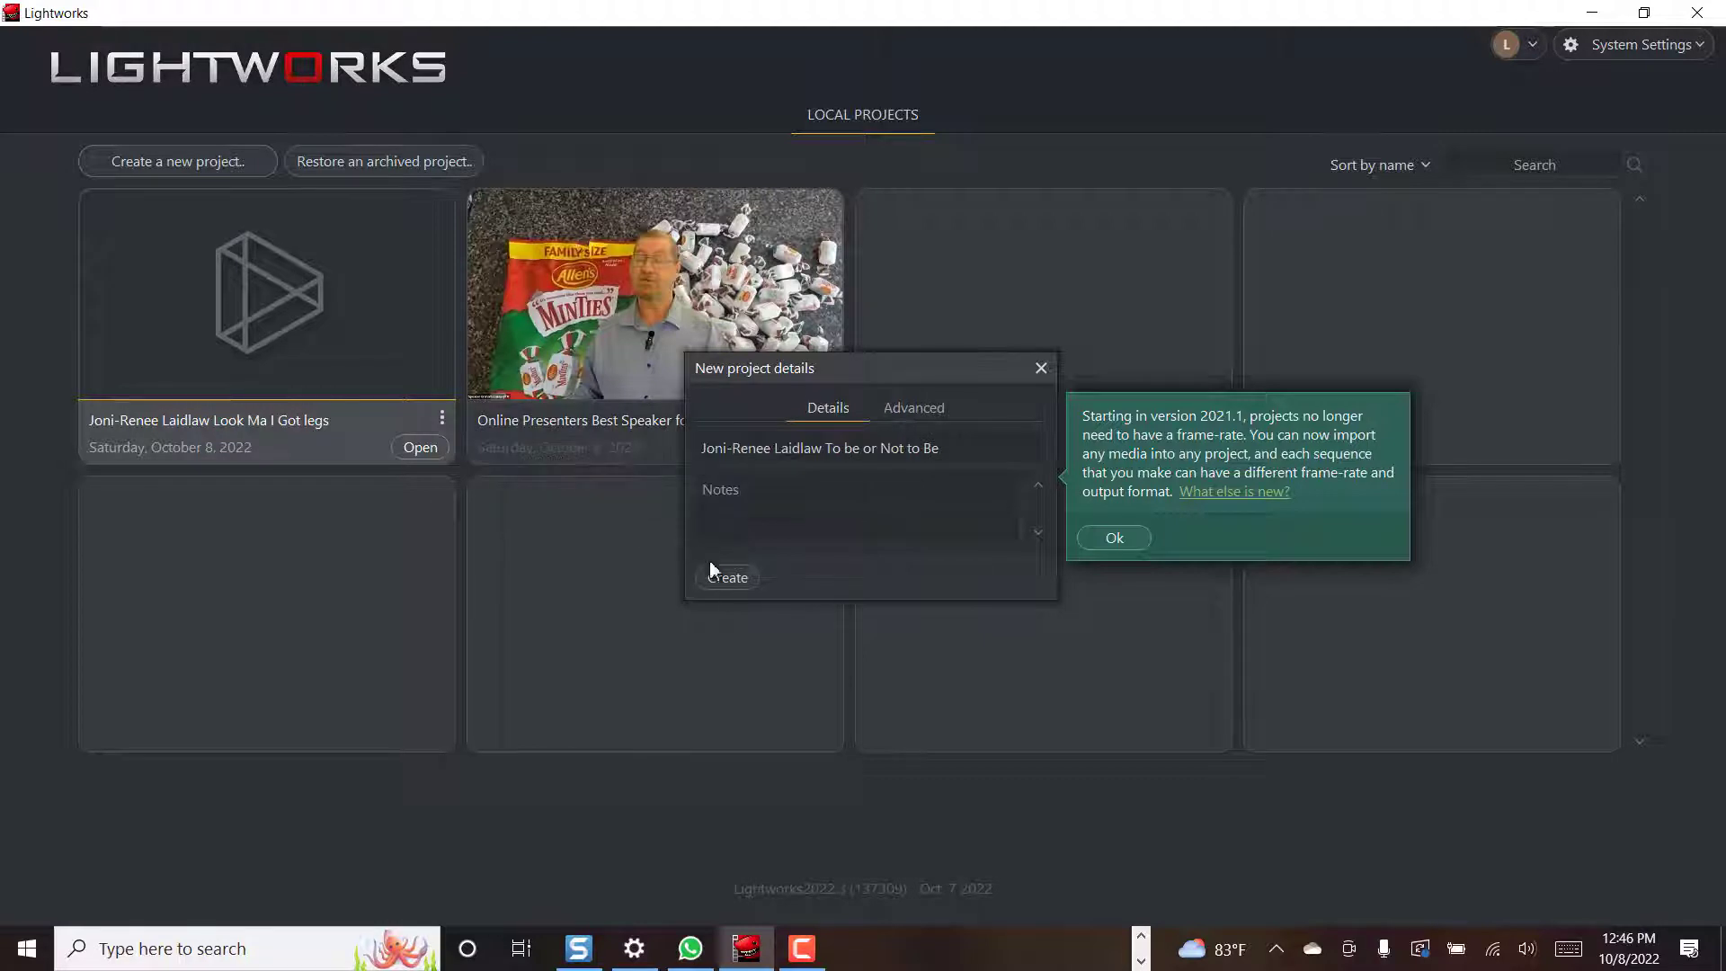
Create the 'To be or Not to Be' project and open its empty Edit workspace
{"action": "left_click", "coordinate": [727, 578]}
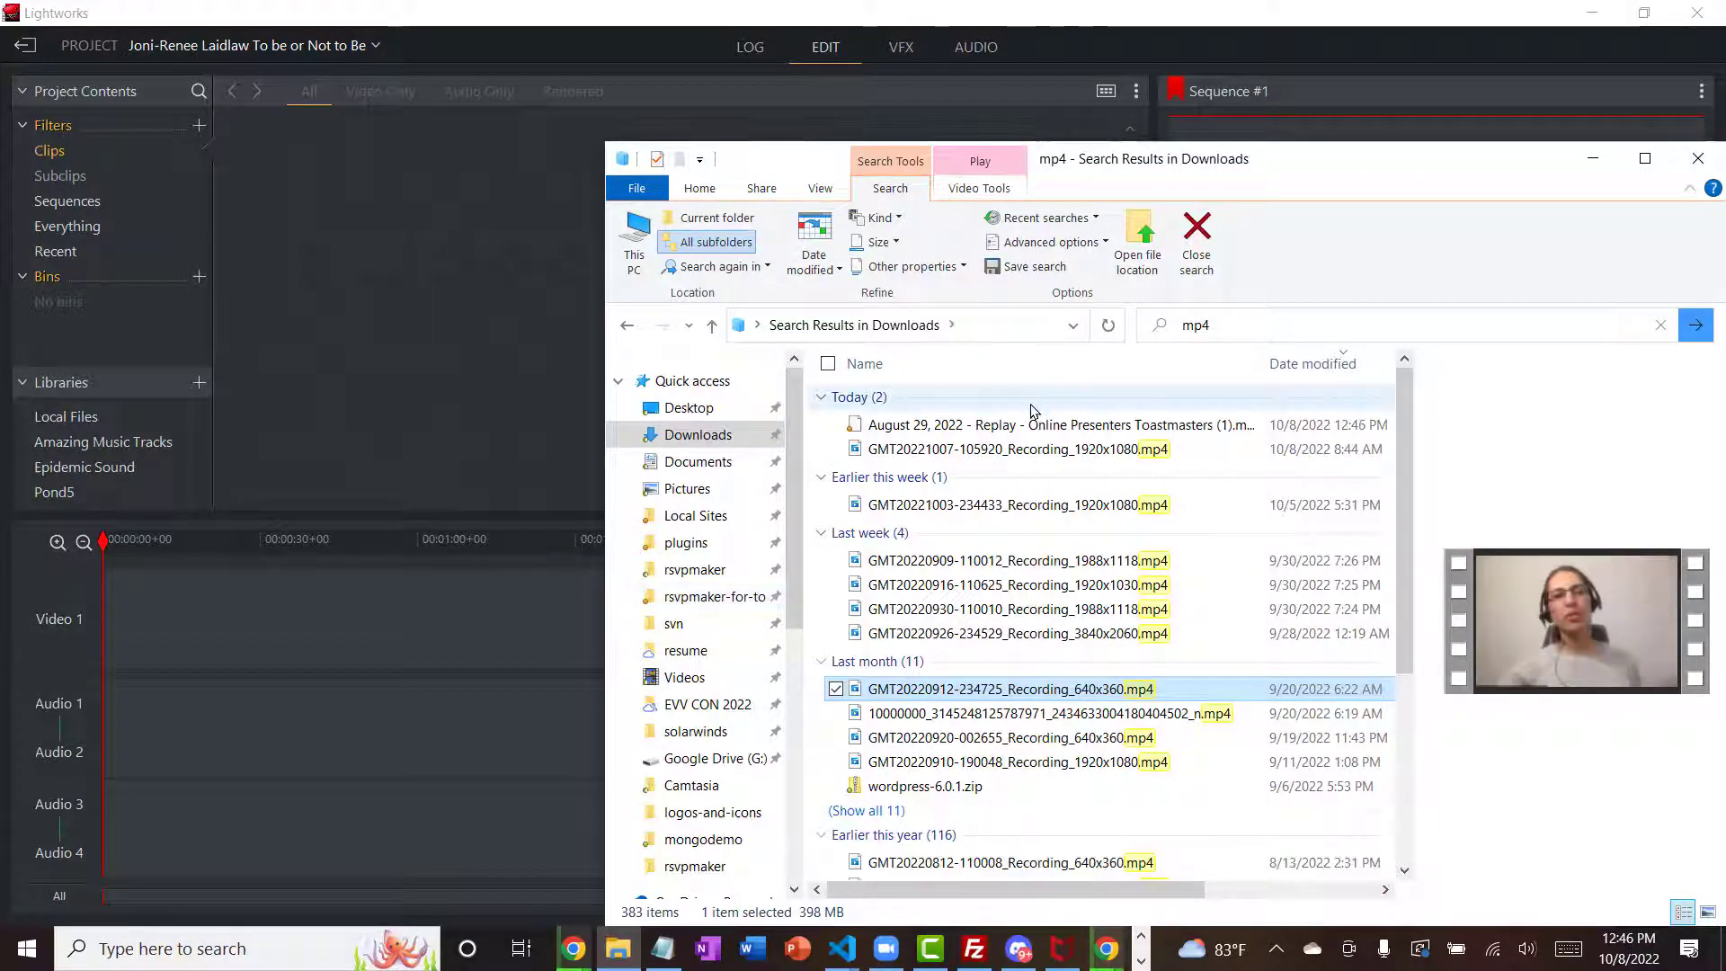
{"action": "left_click_drag", "start_coordinate": [996, 695], "coordinate": [334, 620]}
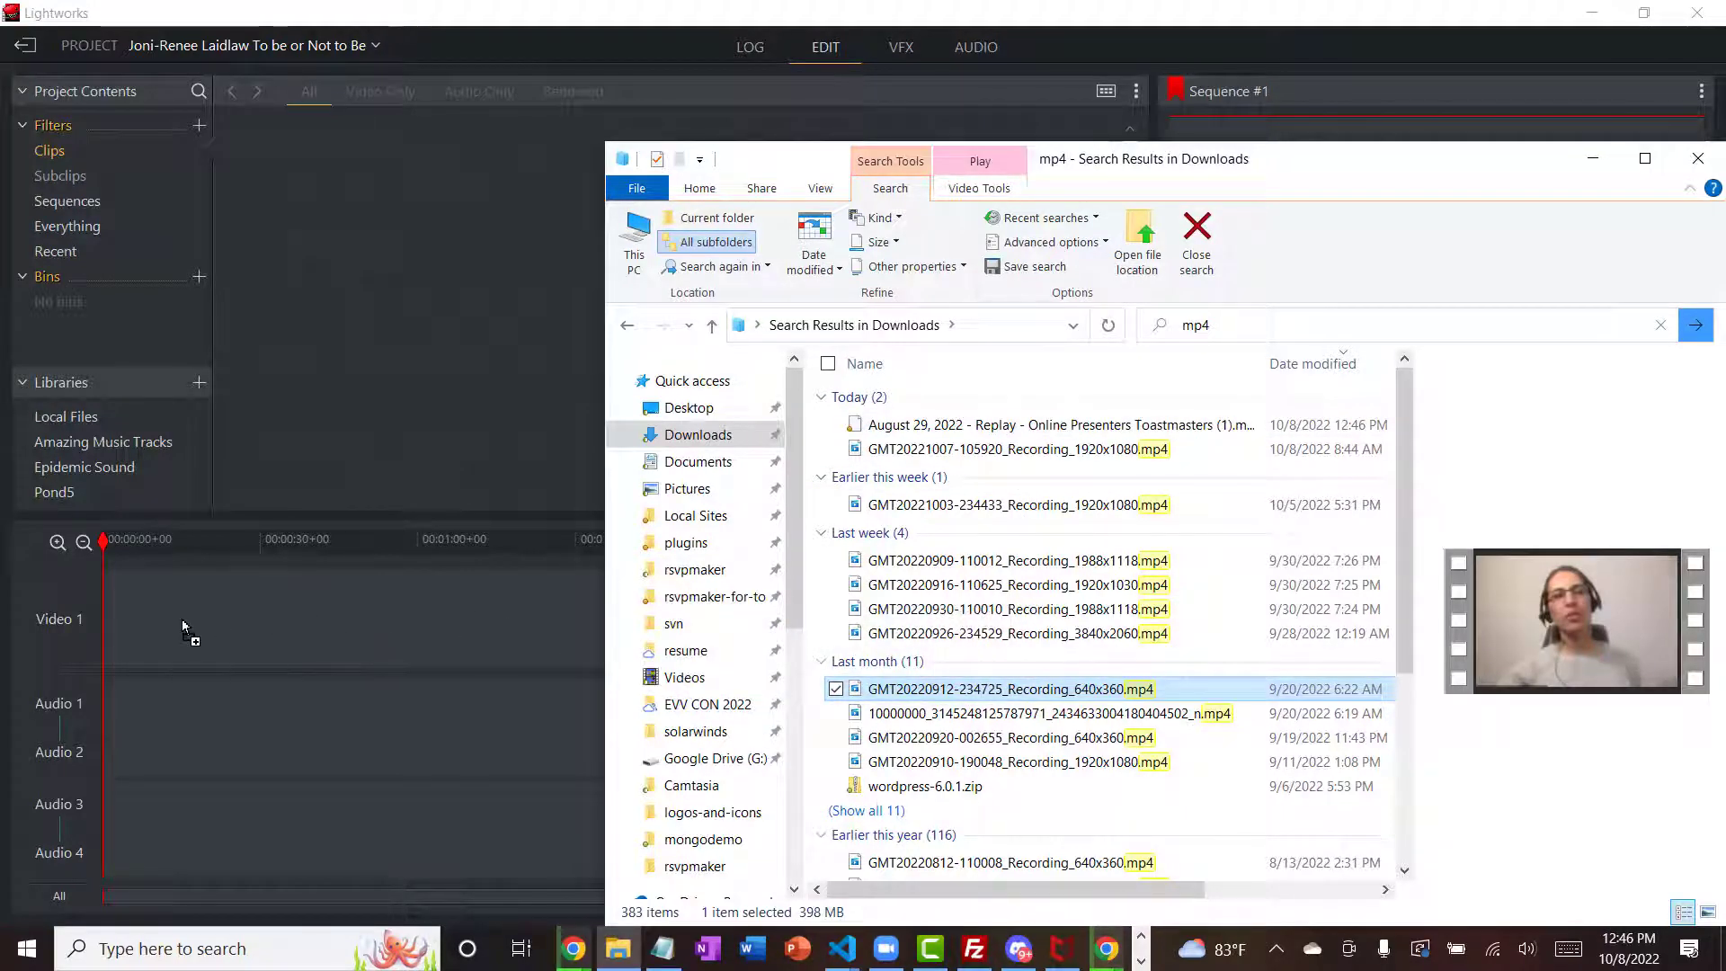
{"action": "left_click_drag", "start_coordinate": [155, 618], "coordinate": [162, 620]}
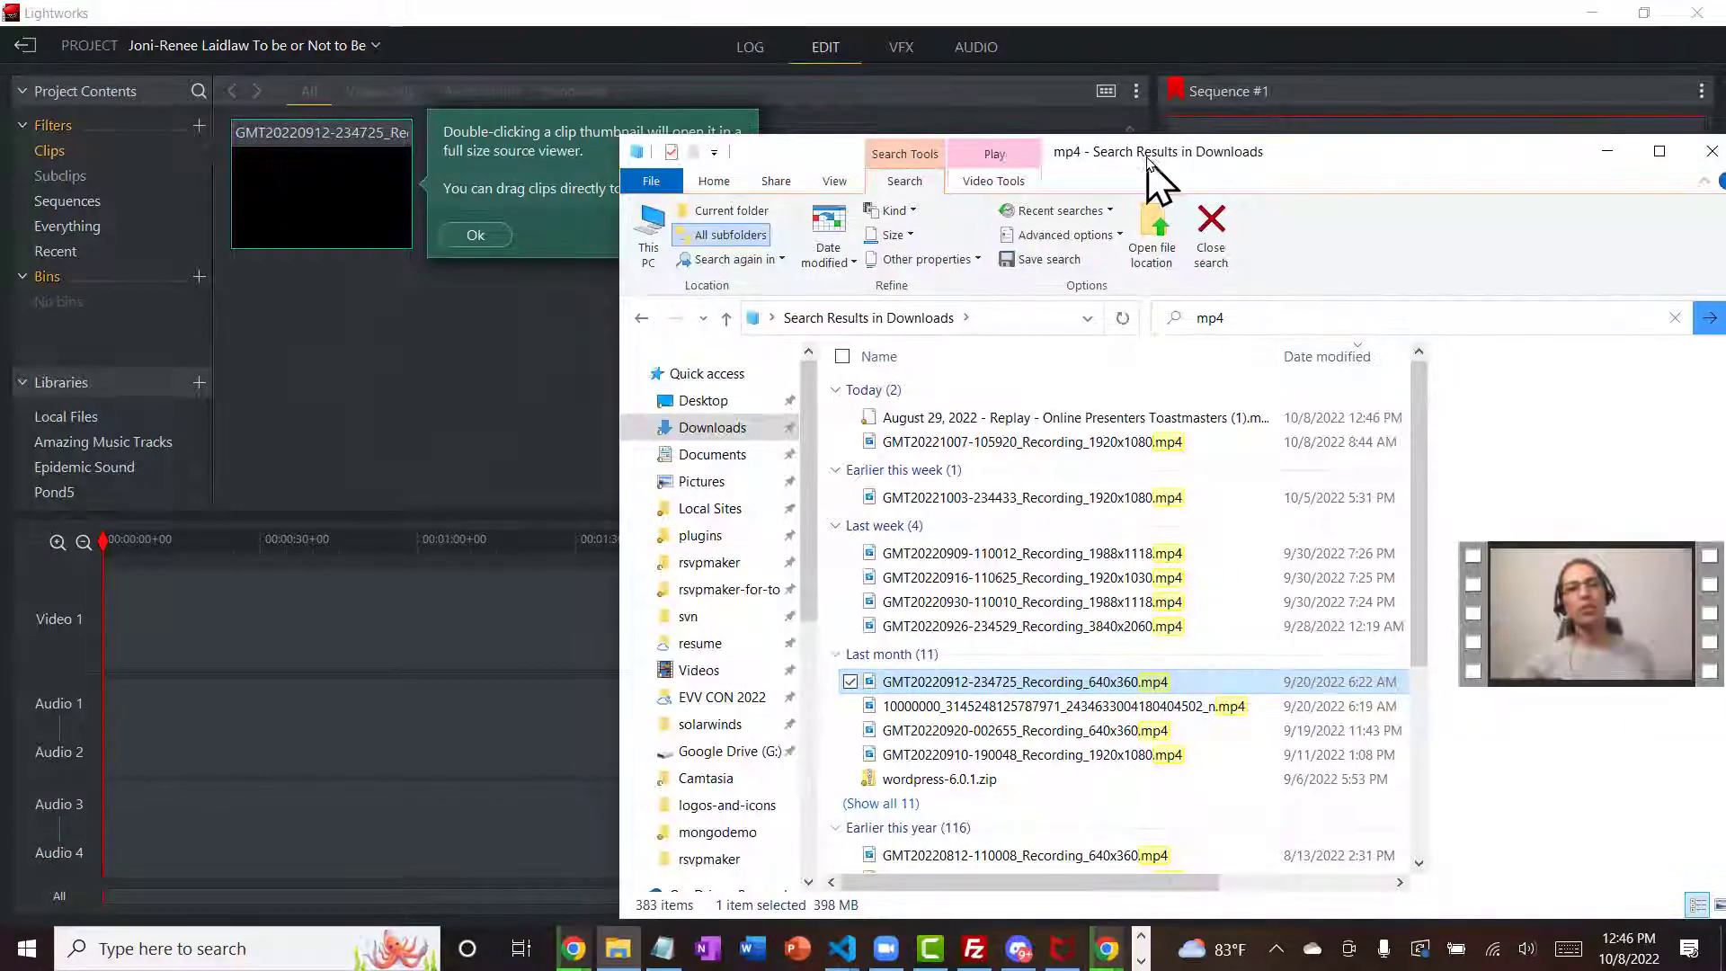
{"action": "left_click", "coordinate": [530, 335]}
{"action": "left_click_drag", "start_coordinate": [294, 183], "coordinate": [224, 602]}
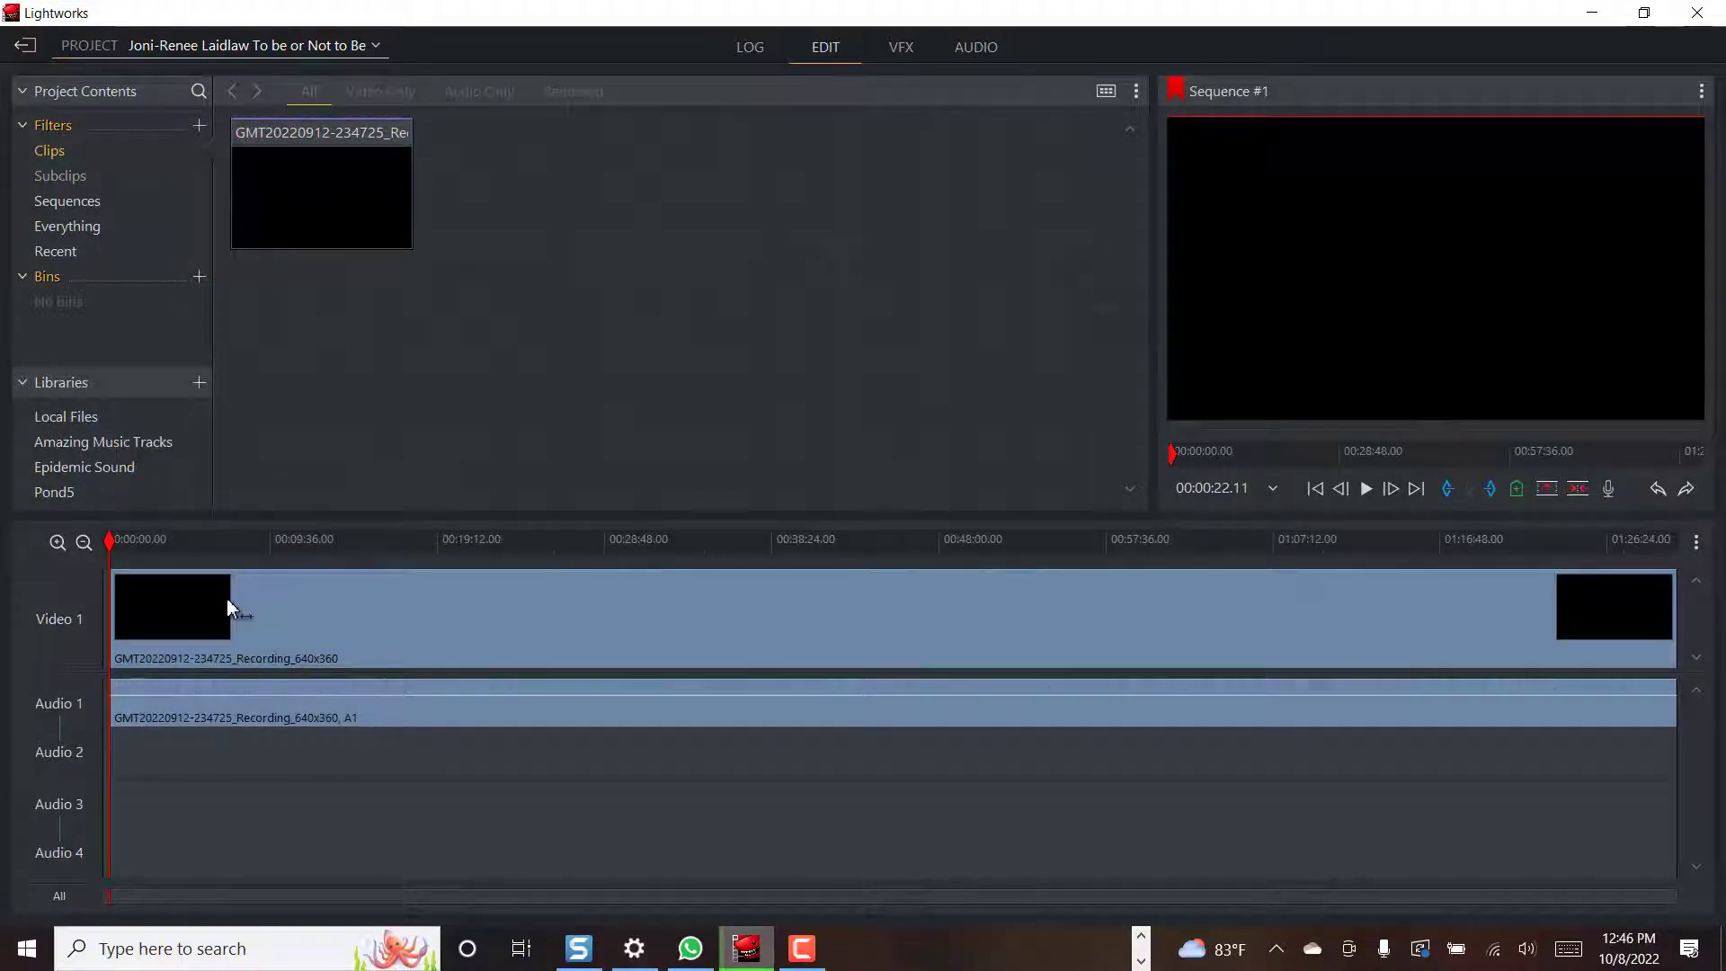
Skim and play the recording, then park the playhead at 00:32:36 where the speech begins
{"action": "left_click_drag", "start_coordinate": [226, 608], "coordinate": [316, 600]}
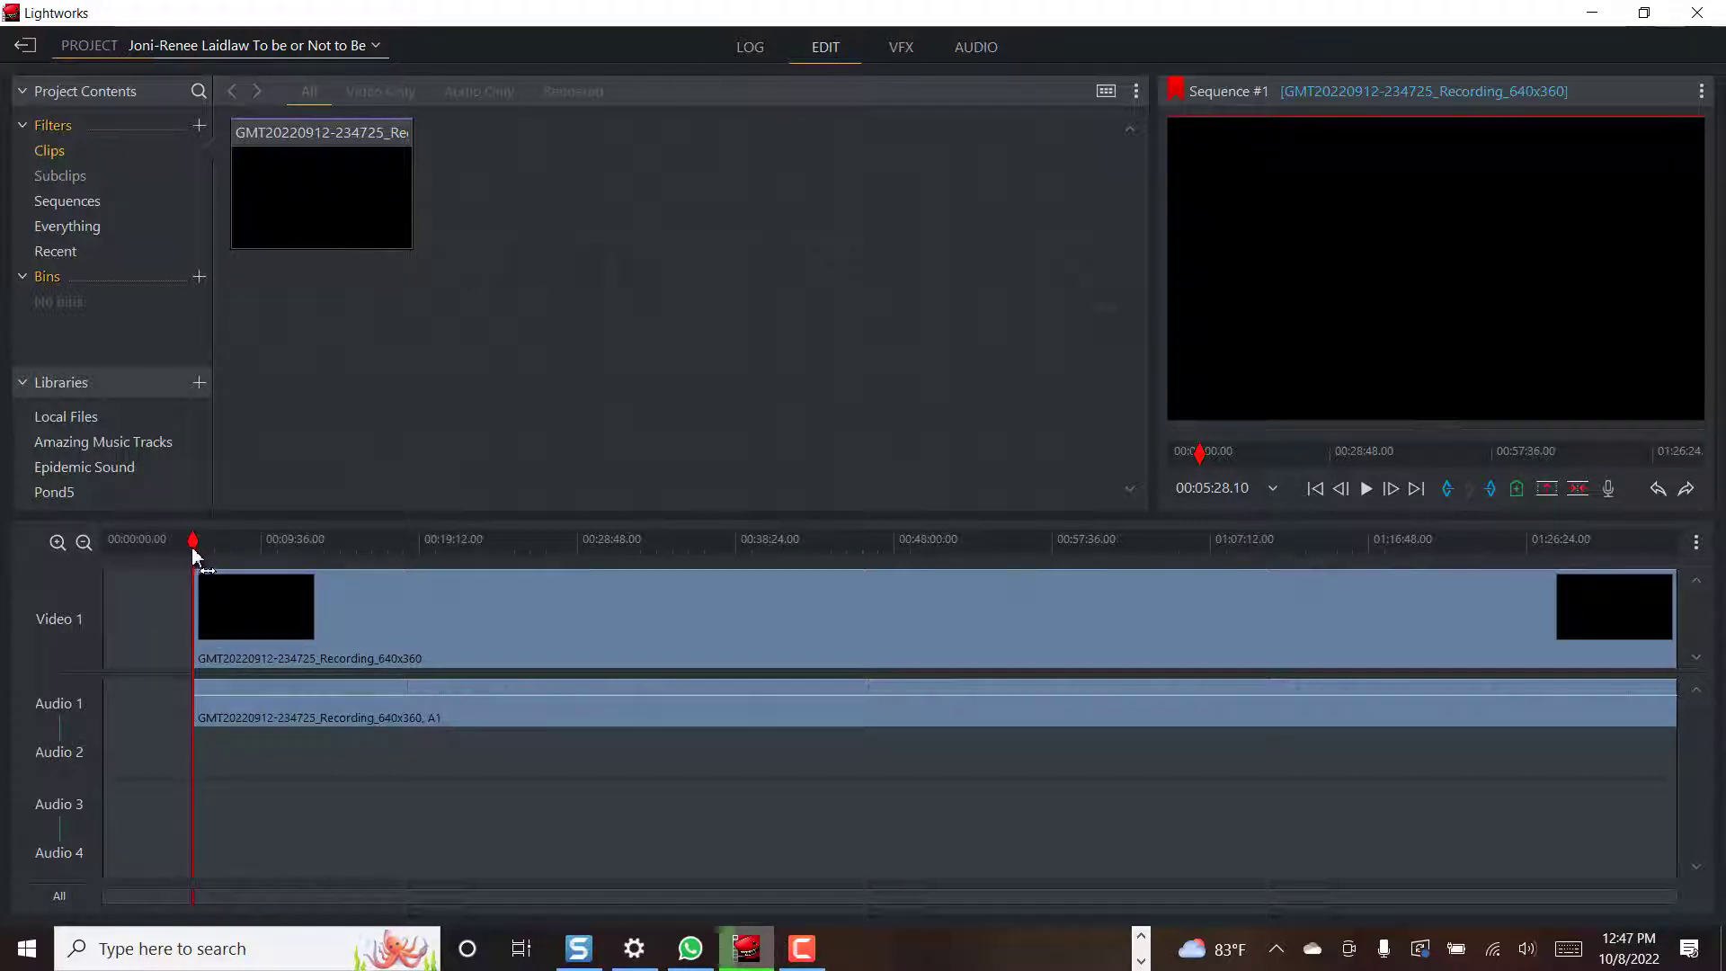
{"action": "left_click_drag", "start_coordinate": [193, 555], "coordinate": [509, 504]}
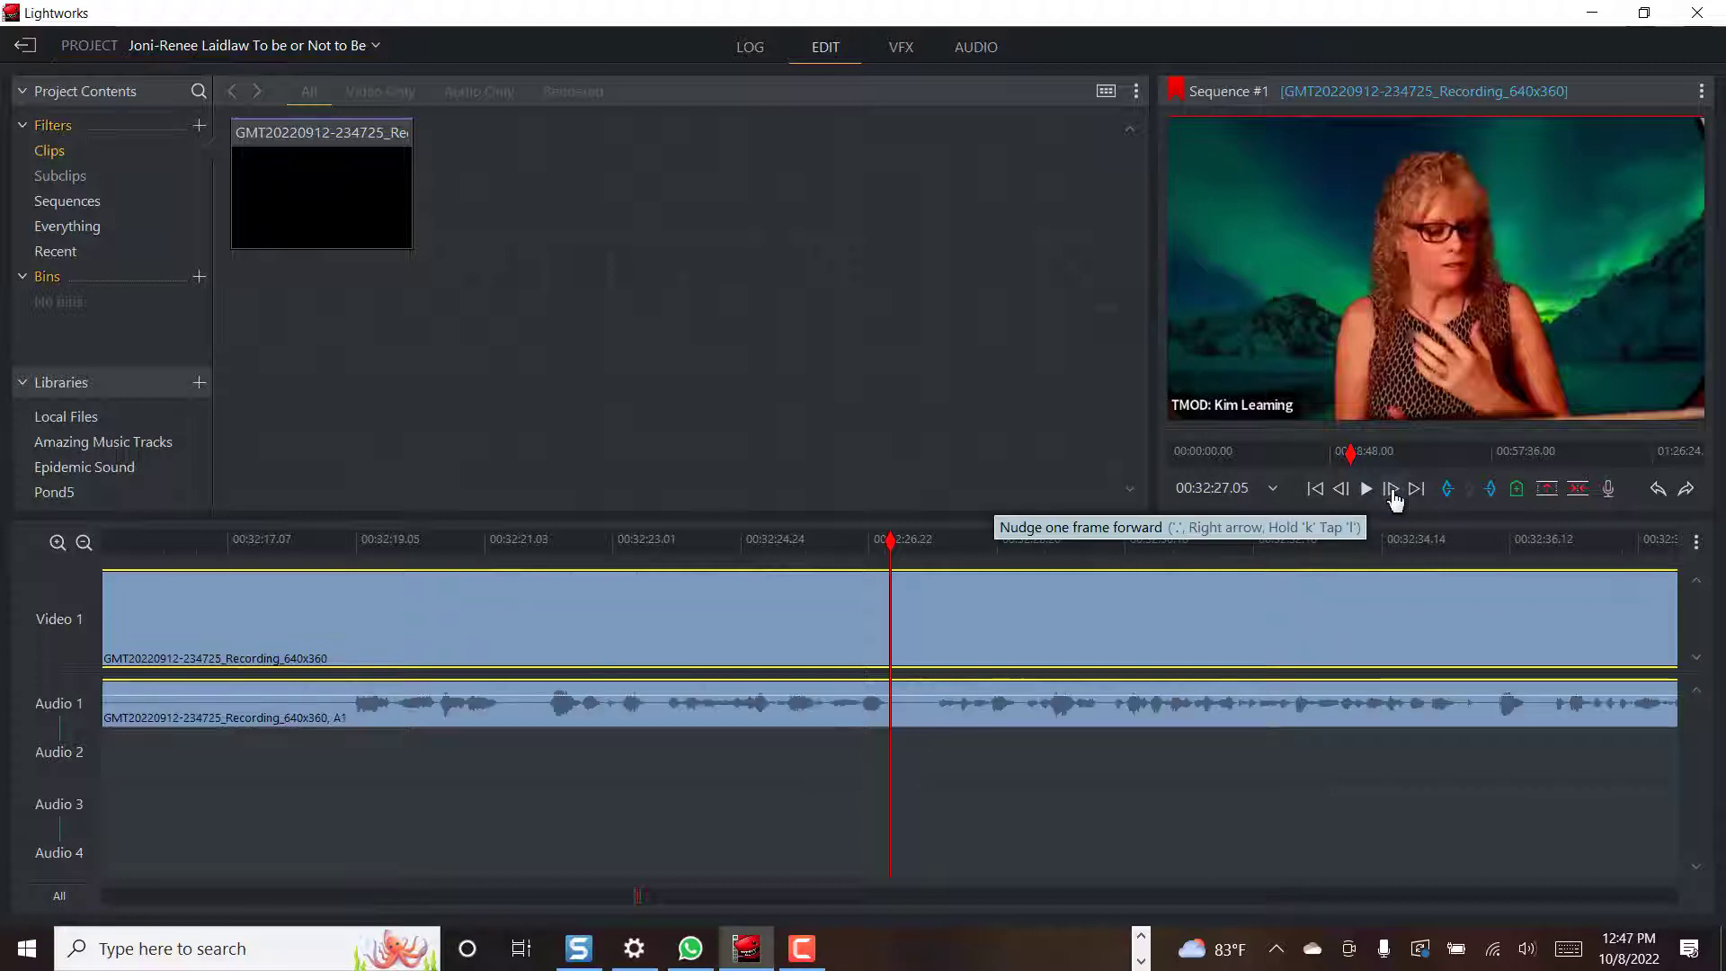
{"action": "left_click", "coordinate": [1367, 490]}
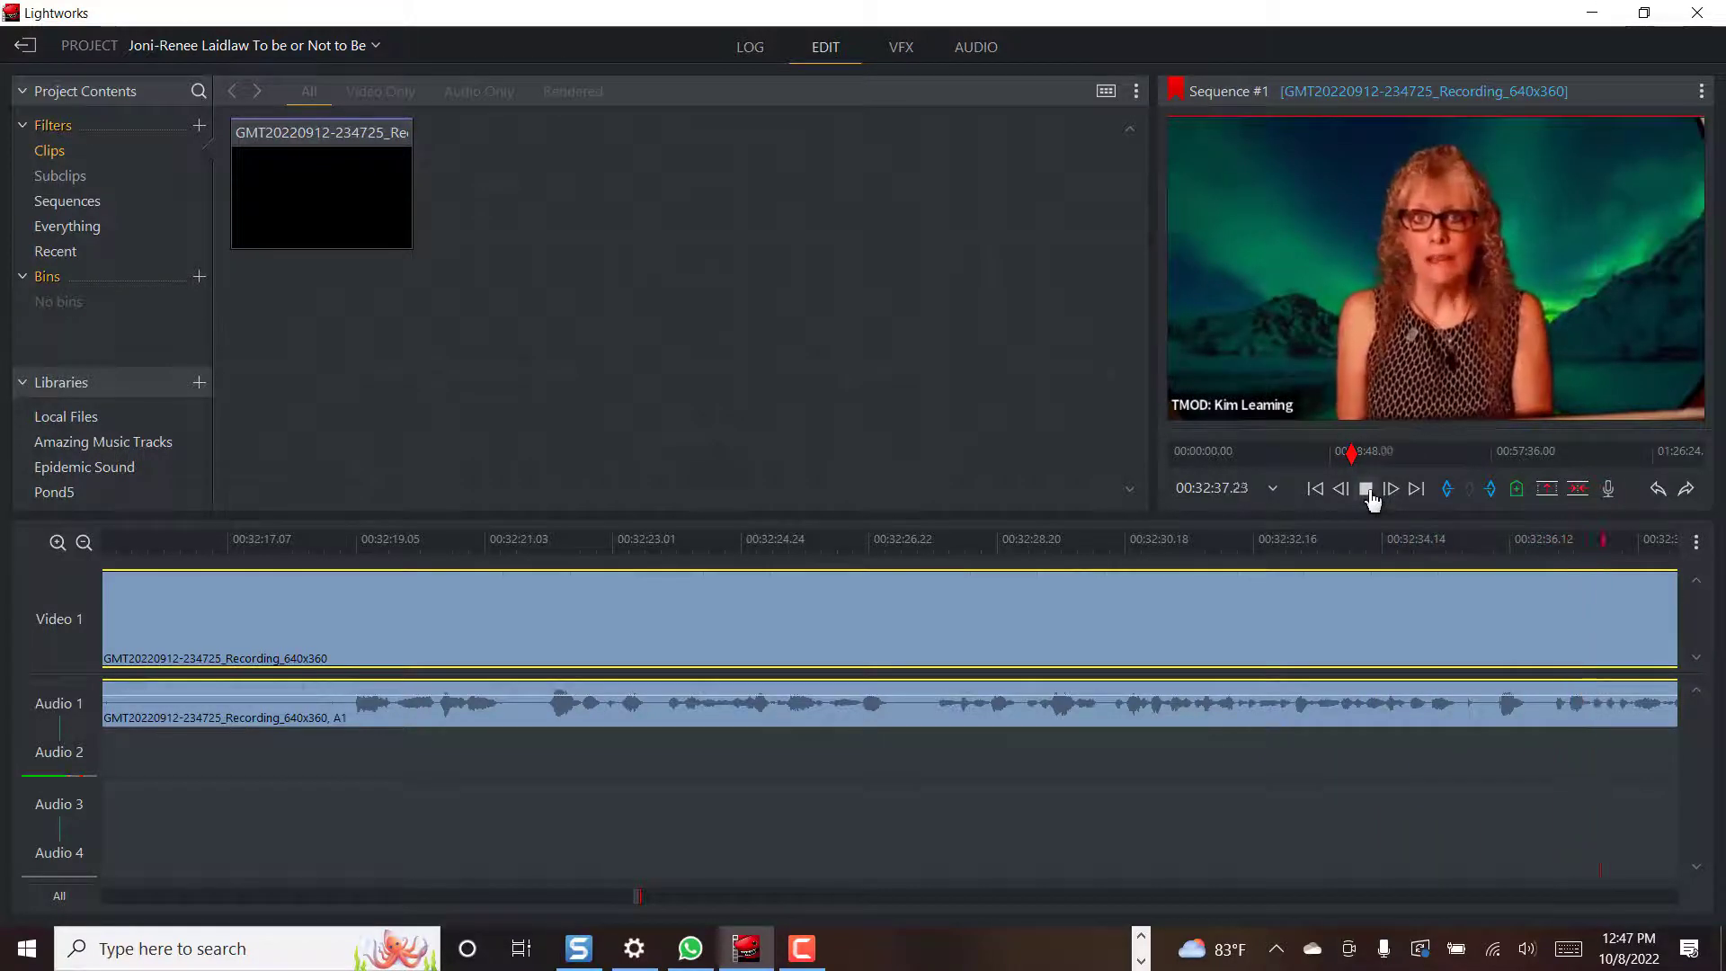
{"action": "left_click", "coordinate": [1367, 488]}
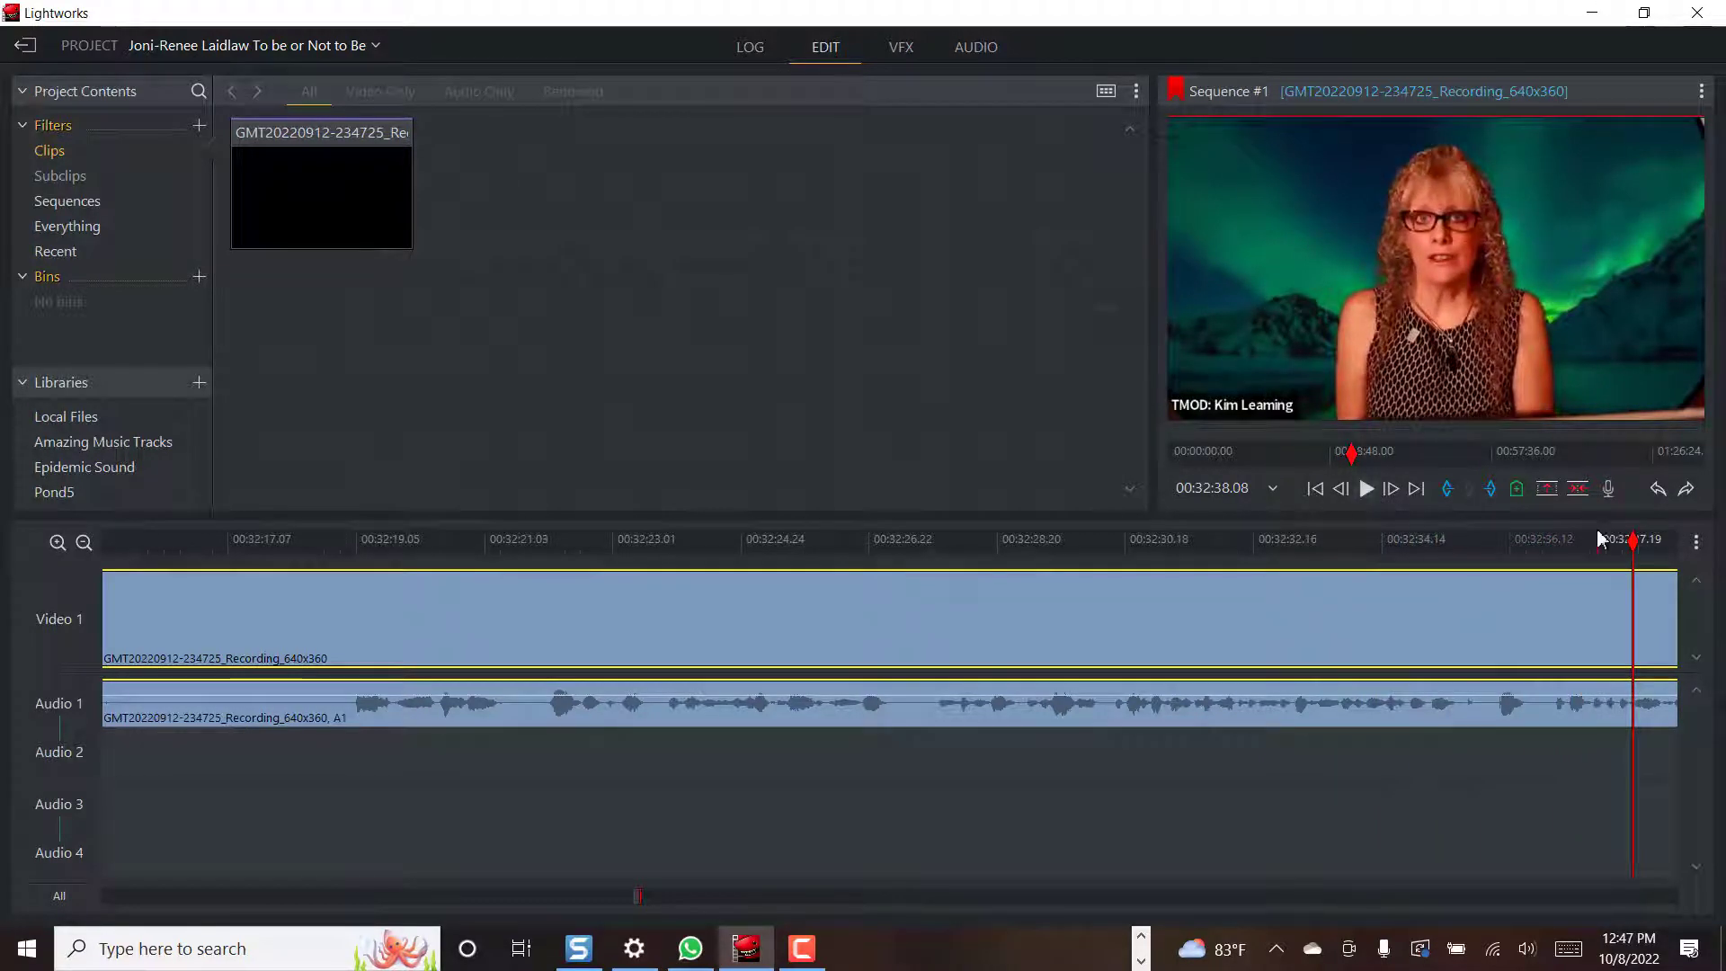
{"action": "left_click_drag", "start_coordinate": [1635, 550], "coordinate": [1546, 551]}
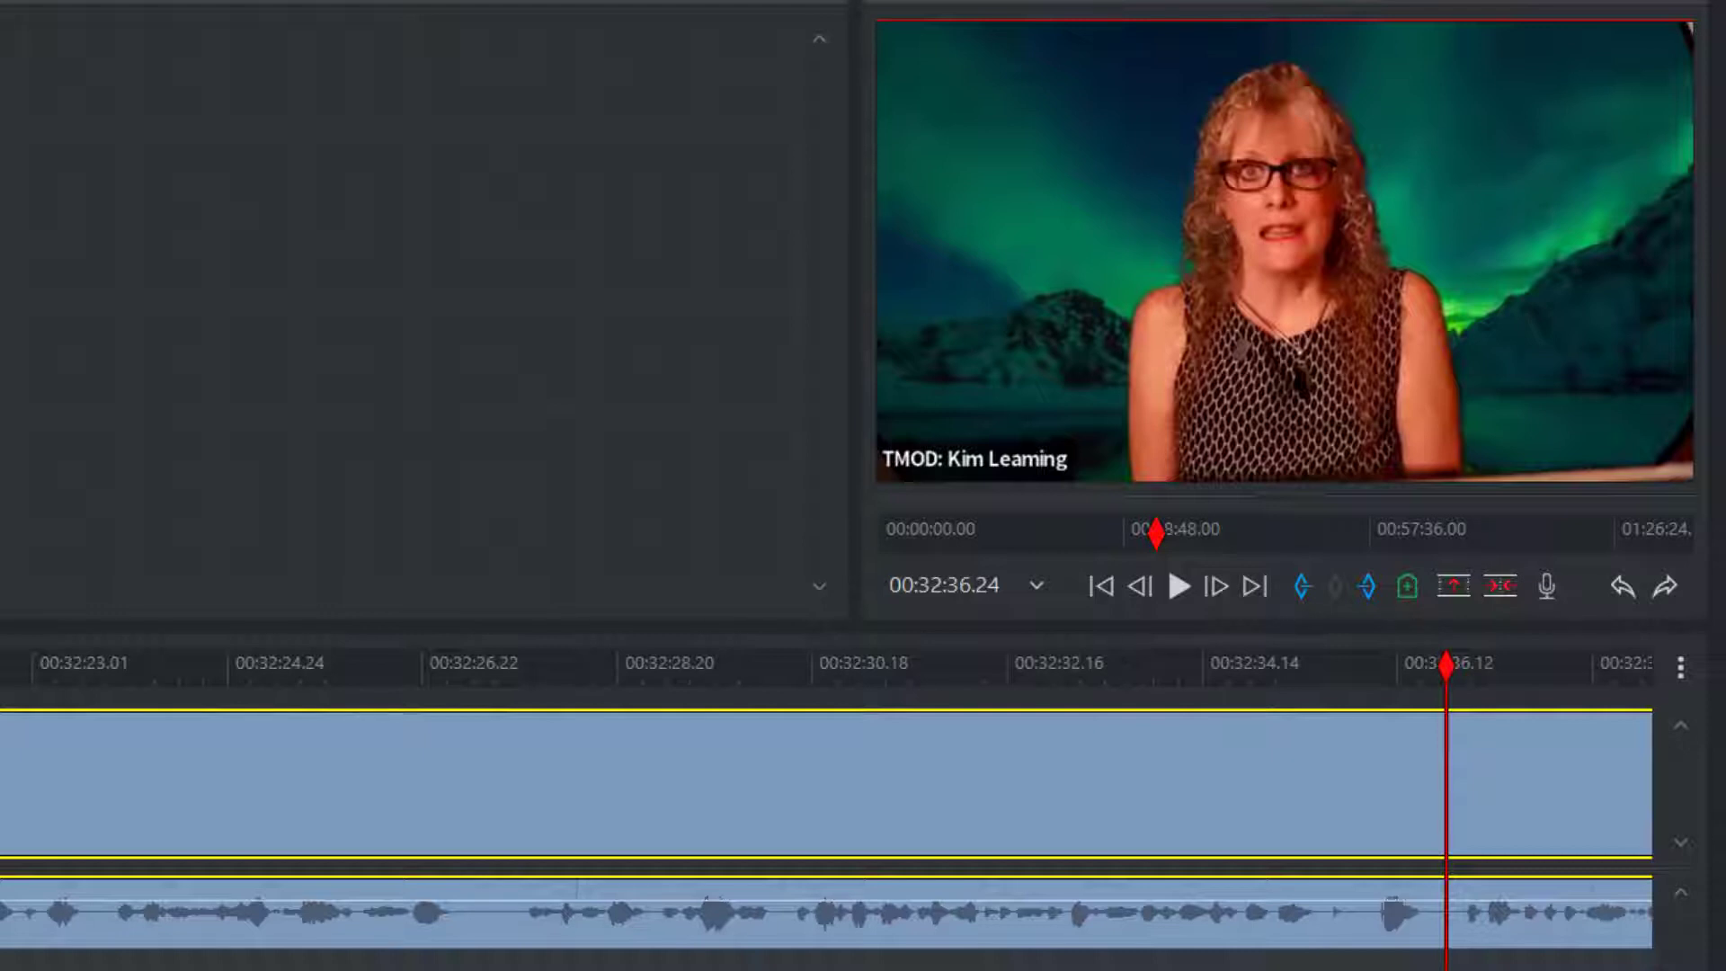
Cut the clip at 00:32:36 and delete everything before the speech
{"action": "key", "text": "c"}
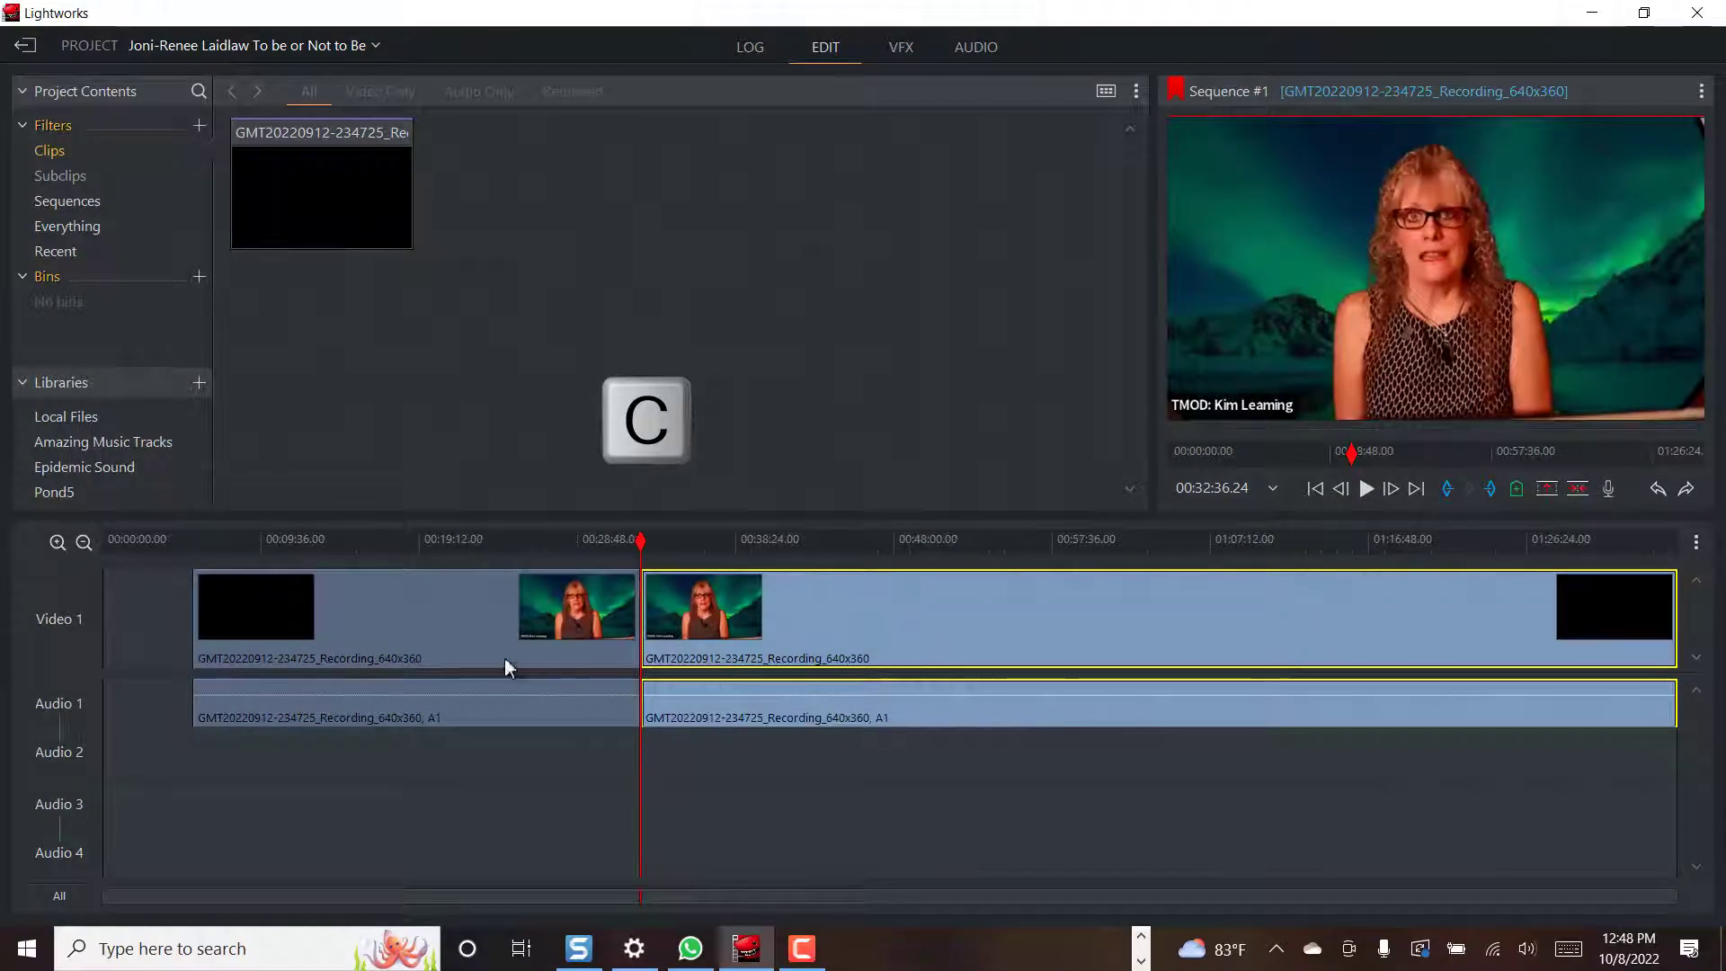
{"action": "left_click", "coordinate": [504, 665]}
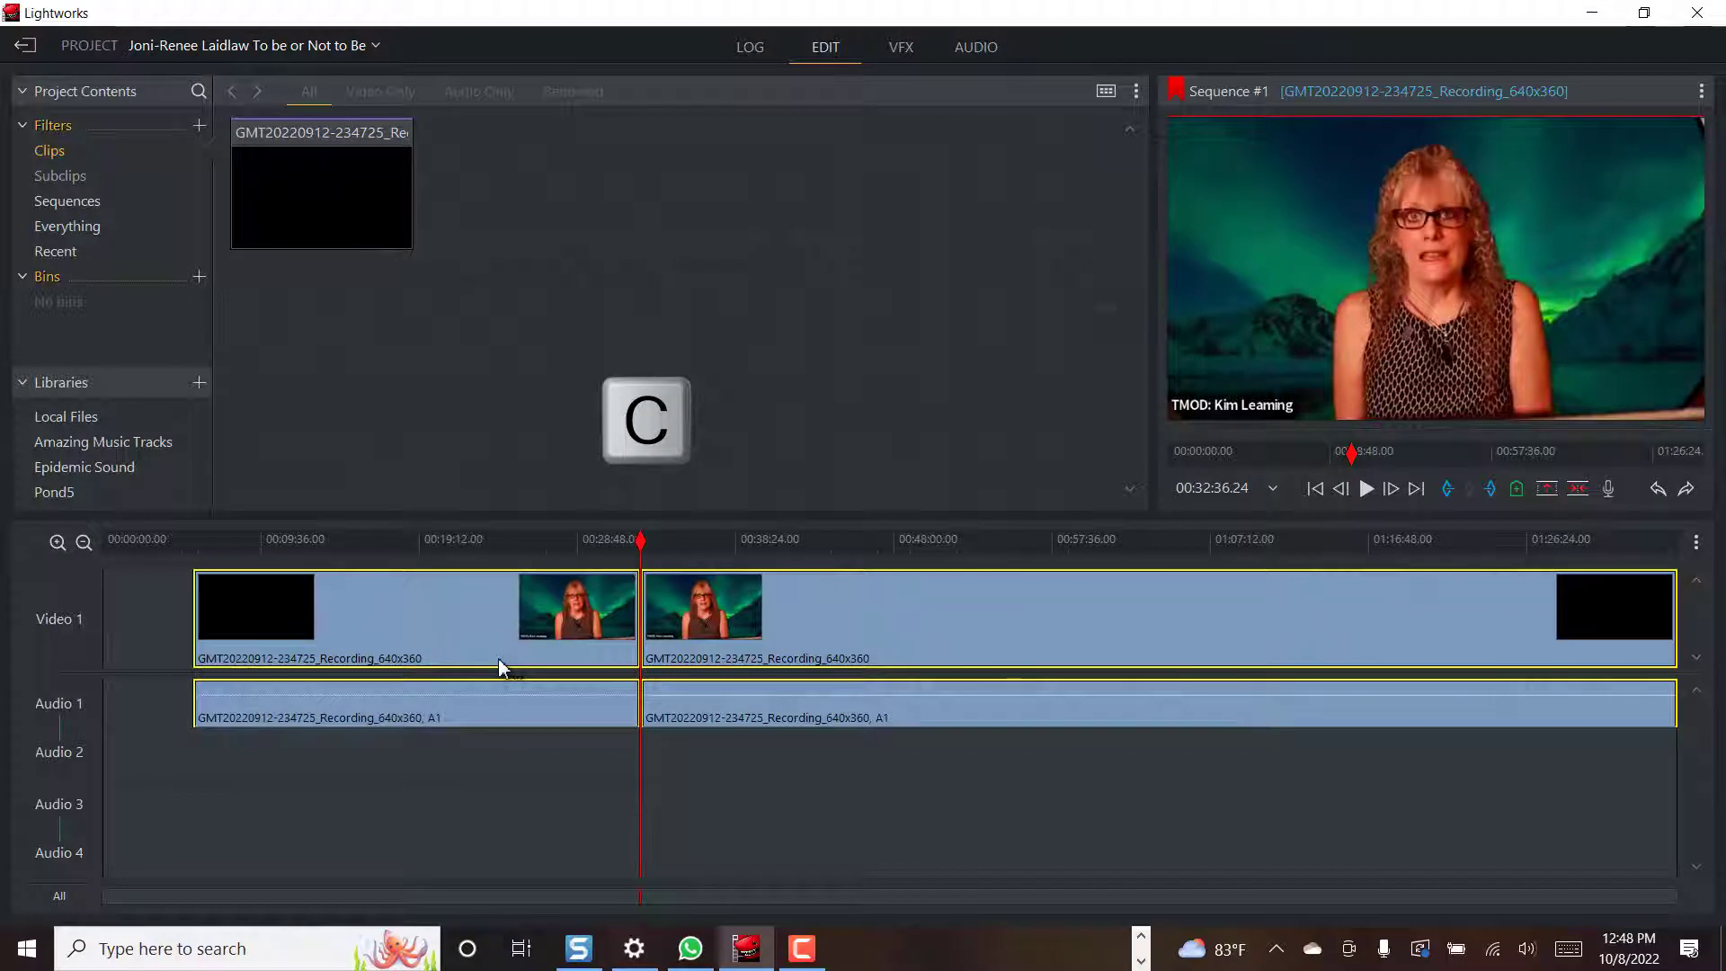
{"action": "key", "text": "Delete"}
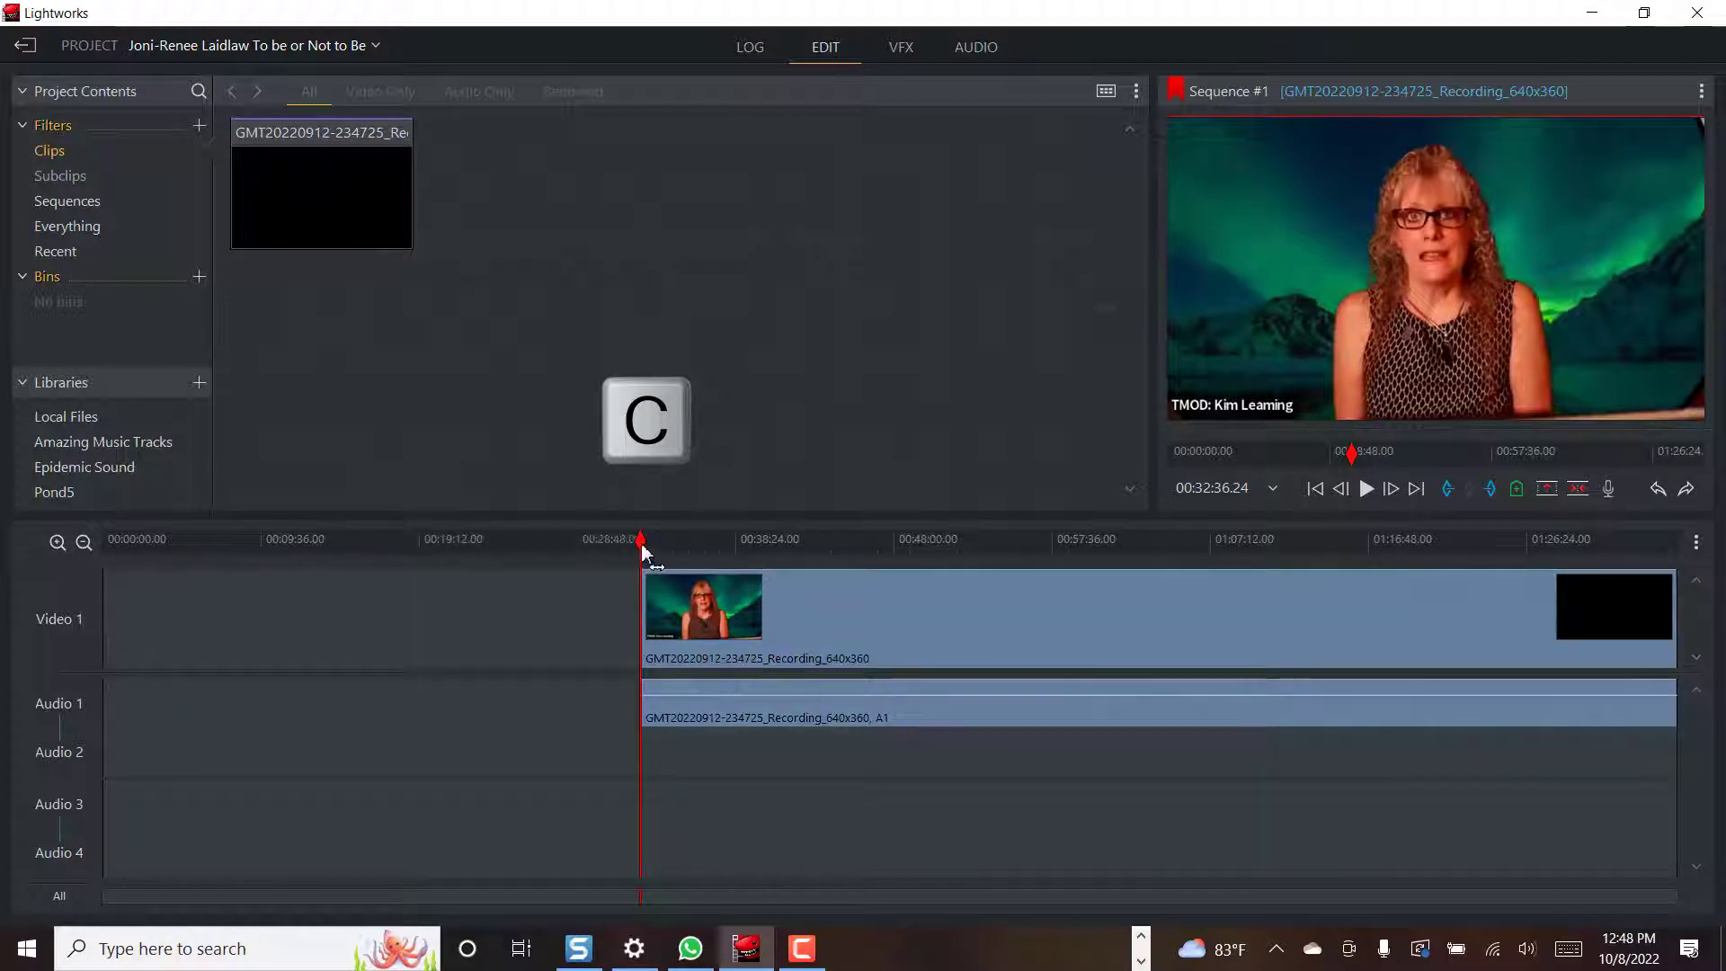
{"action": "left_click_drag", "start_coordinate": [643, 551], "coordinate": [767, 524]}
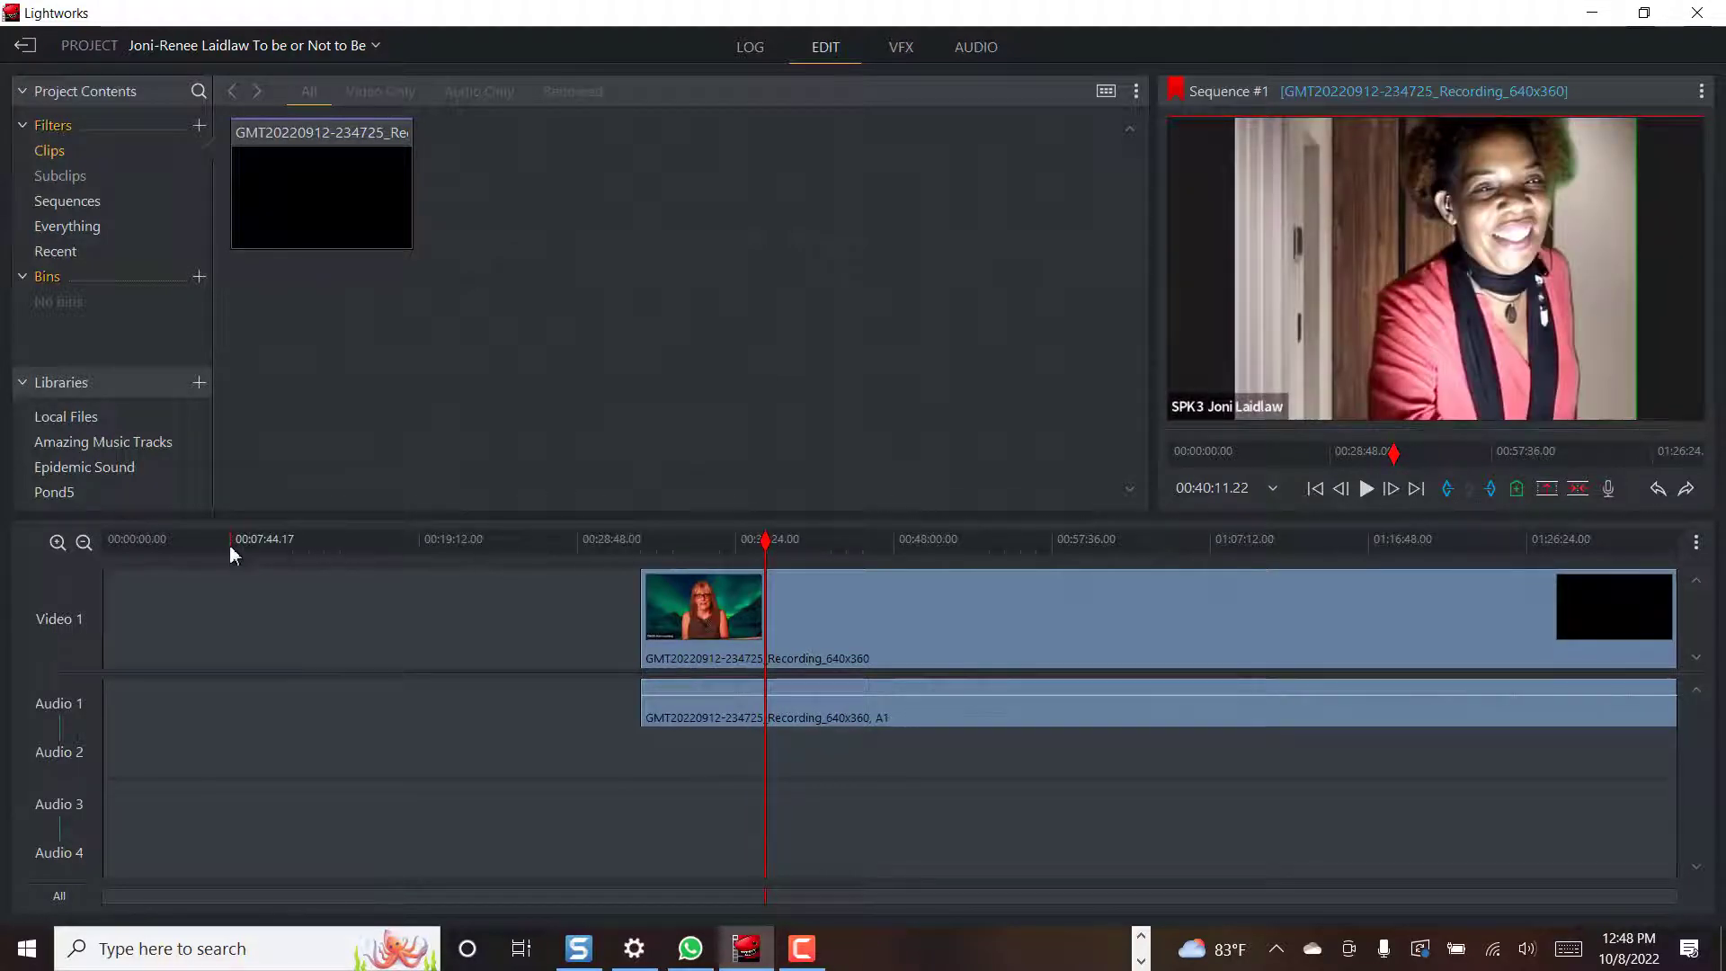
Play through the recording to locate where the speech ends, near 00:40:20
{"action": "left_click", "coordinate": [1368, 492]}
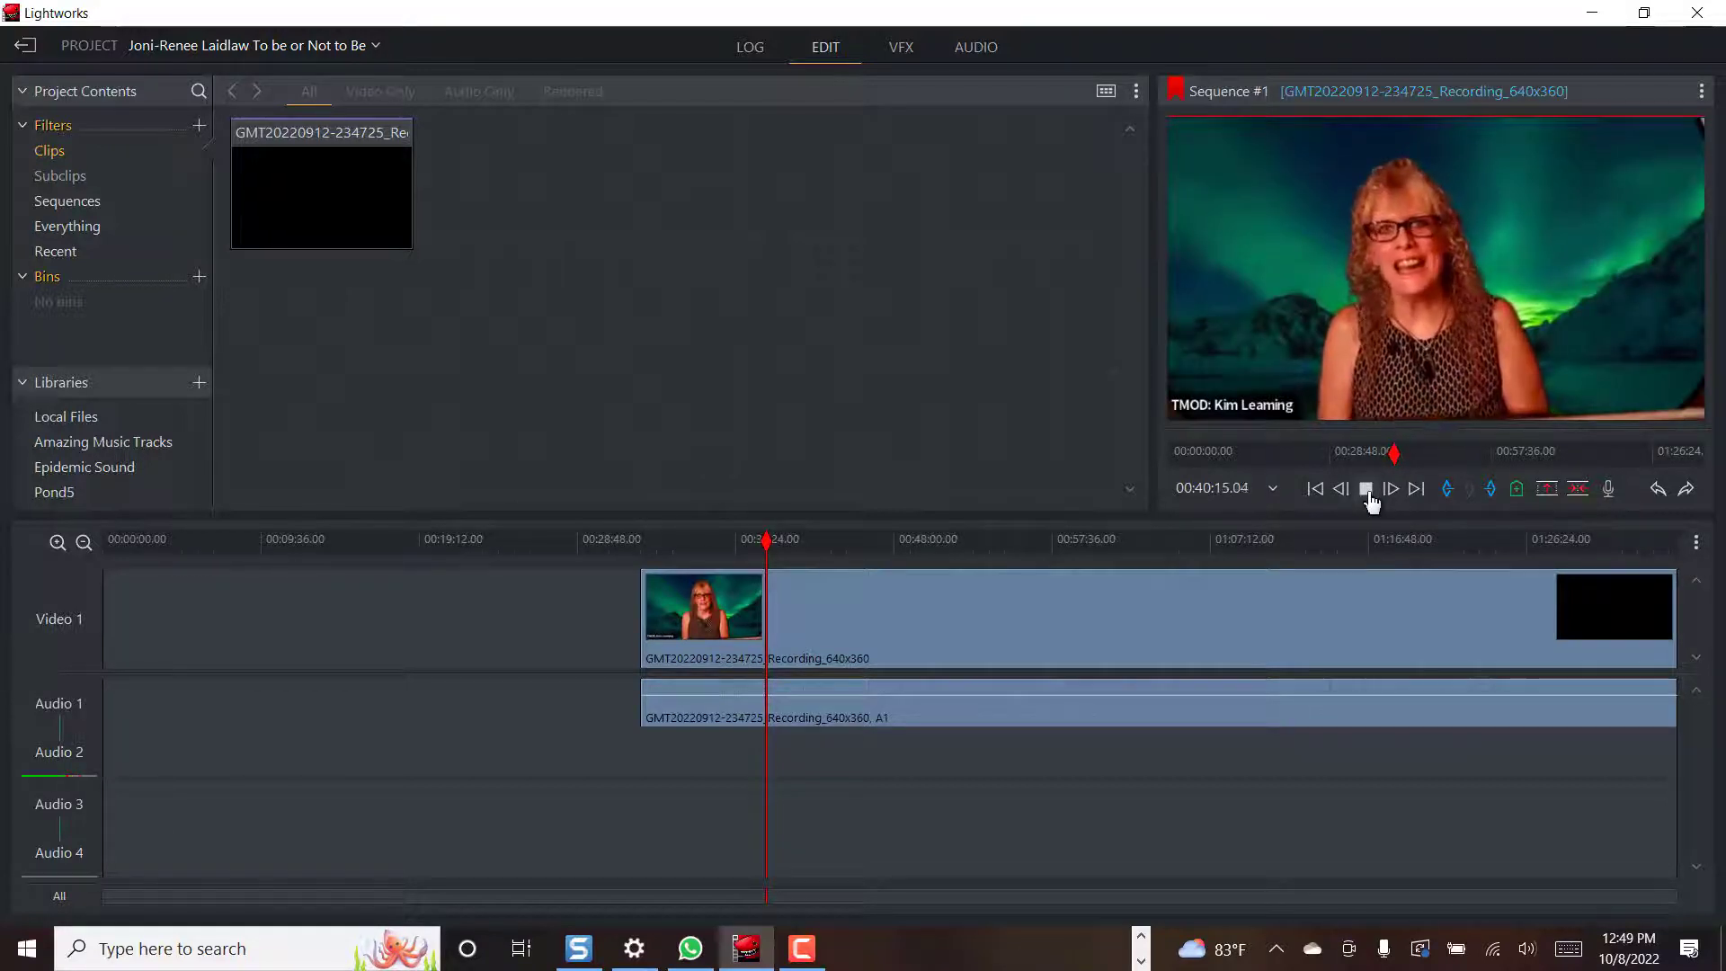
{"action": "left_click", "coordinate": [1369, 493]}
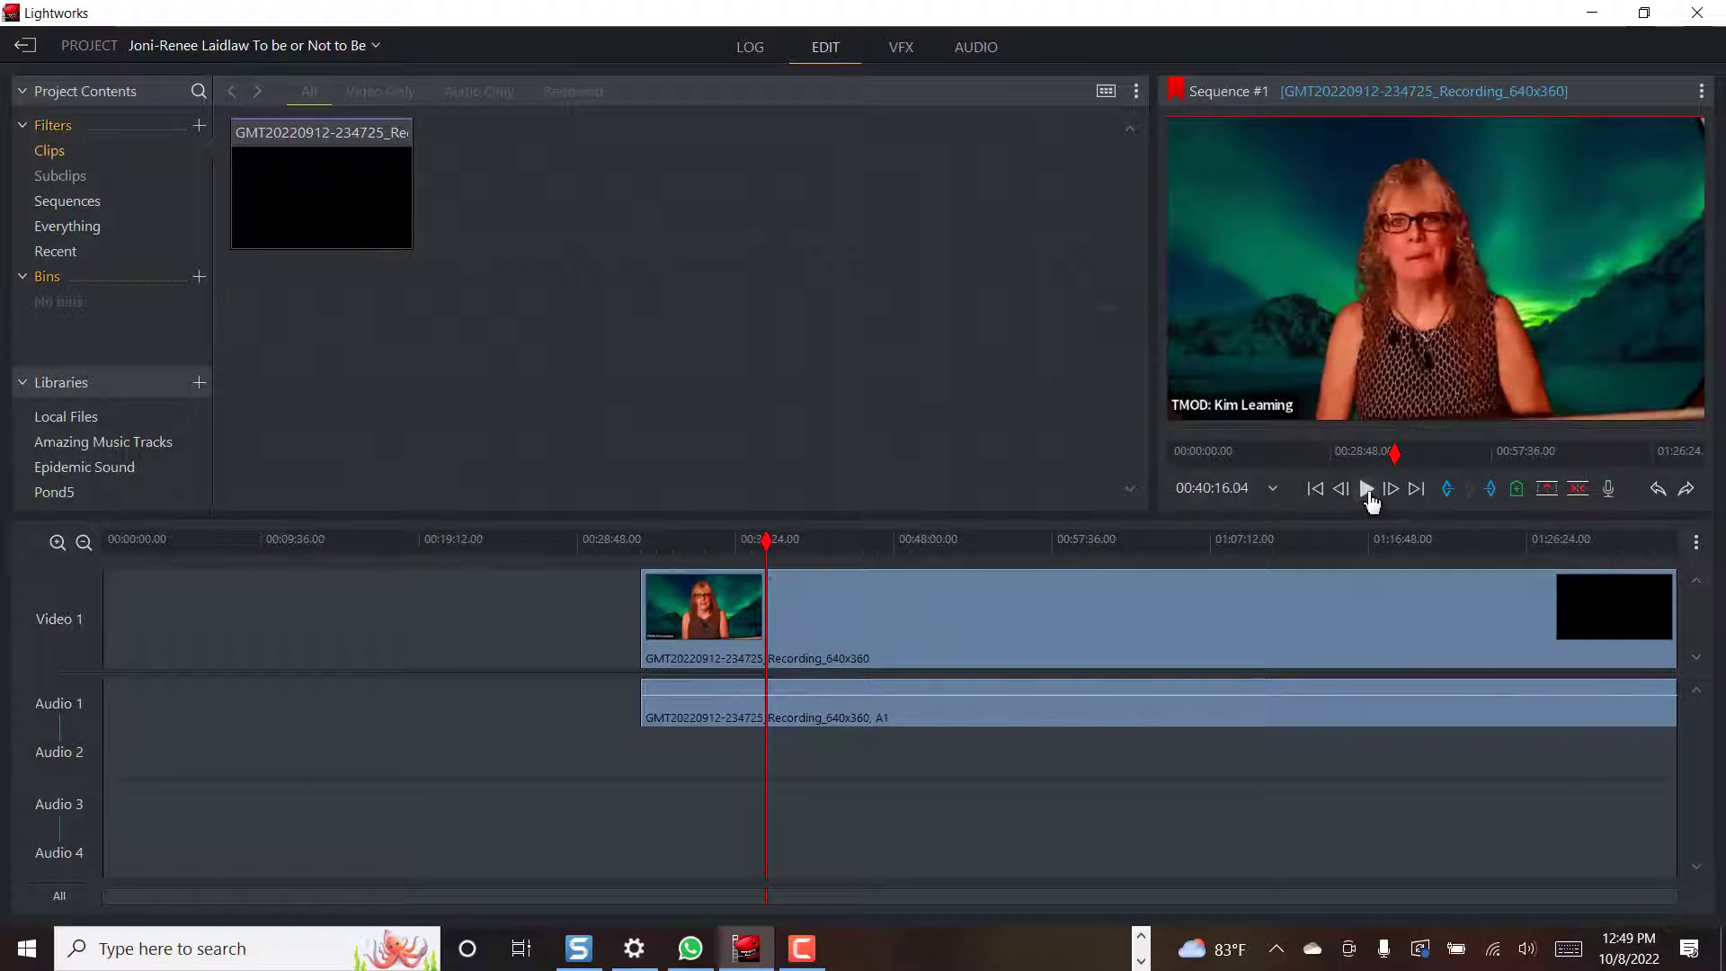
{"action": "left_click", "coordinate": [1368, 493]}
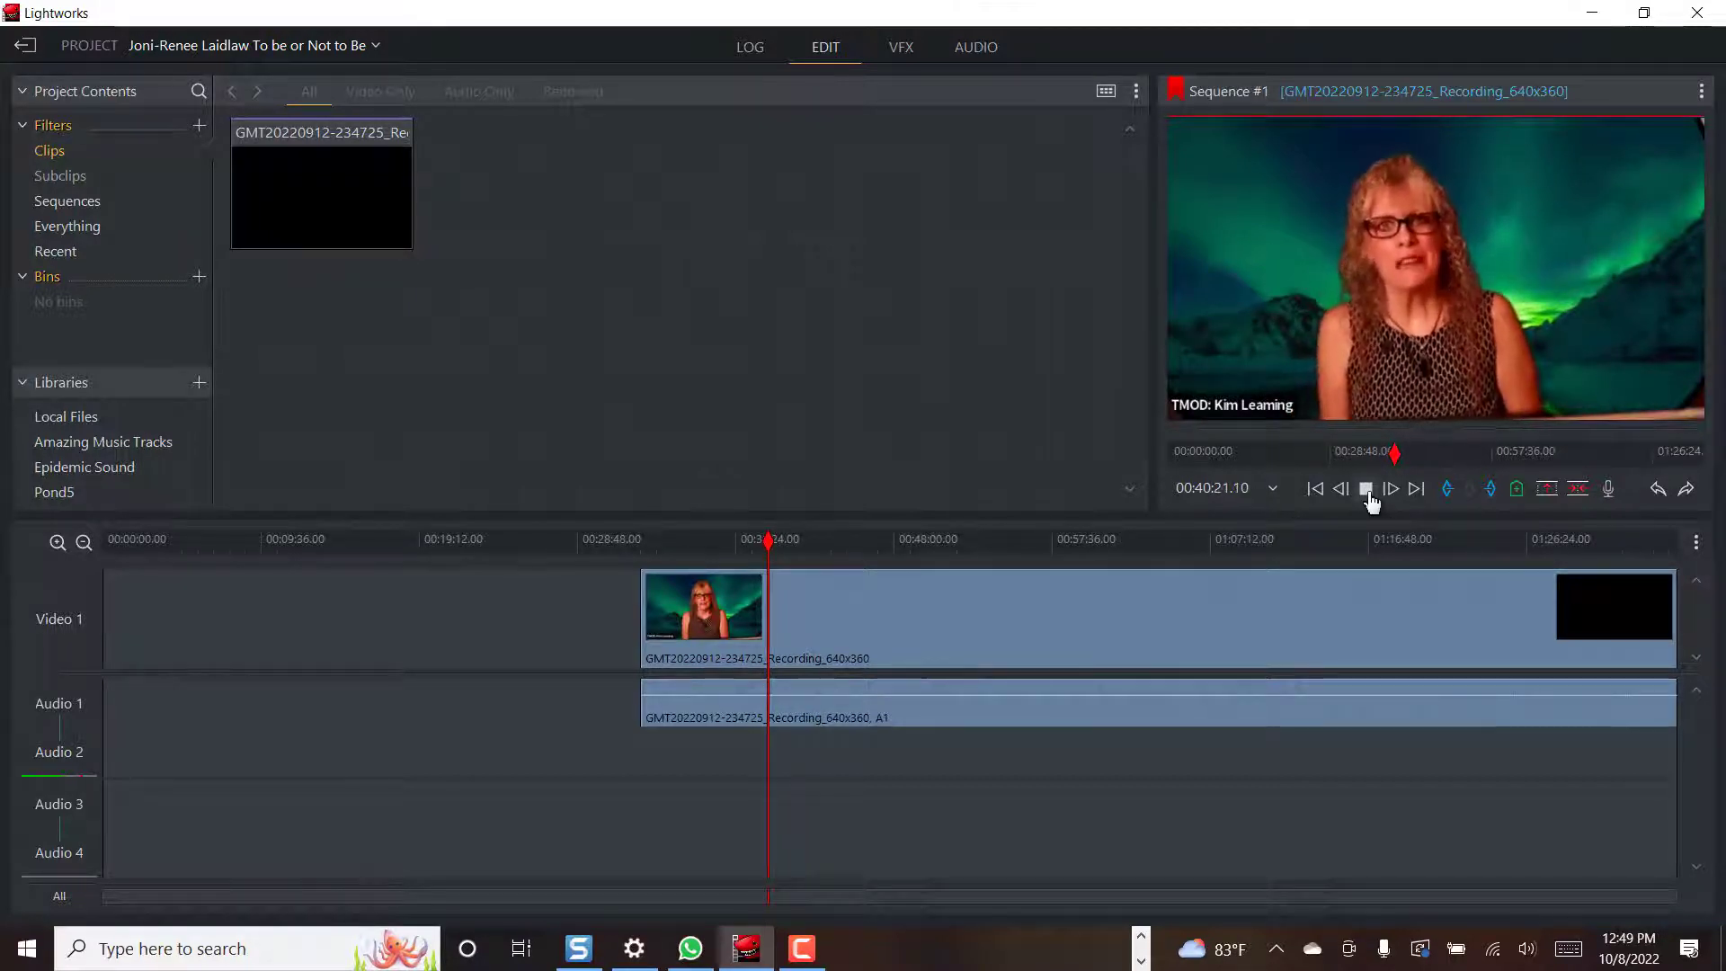
{"action": "left_click", "coordinate": [1368, 493]}
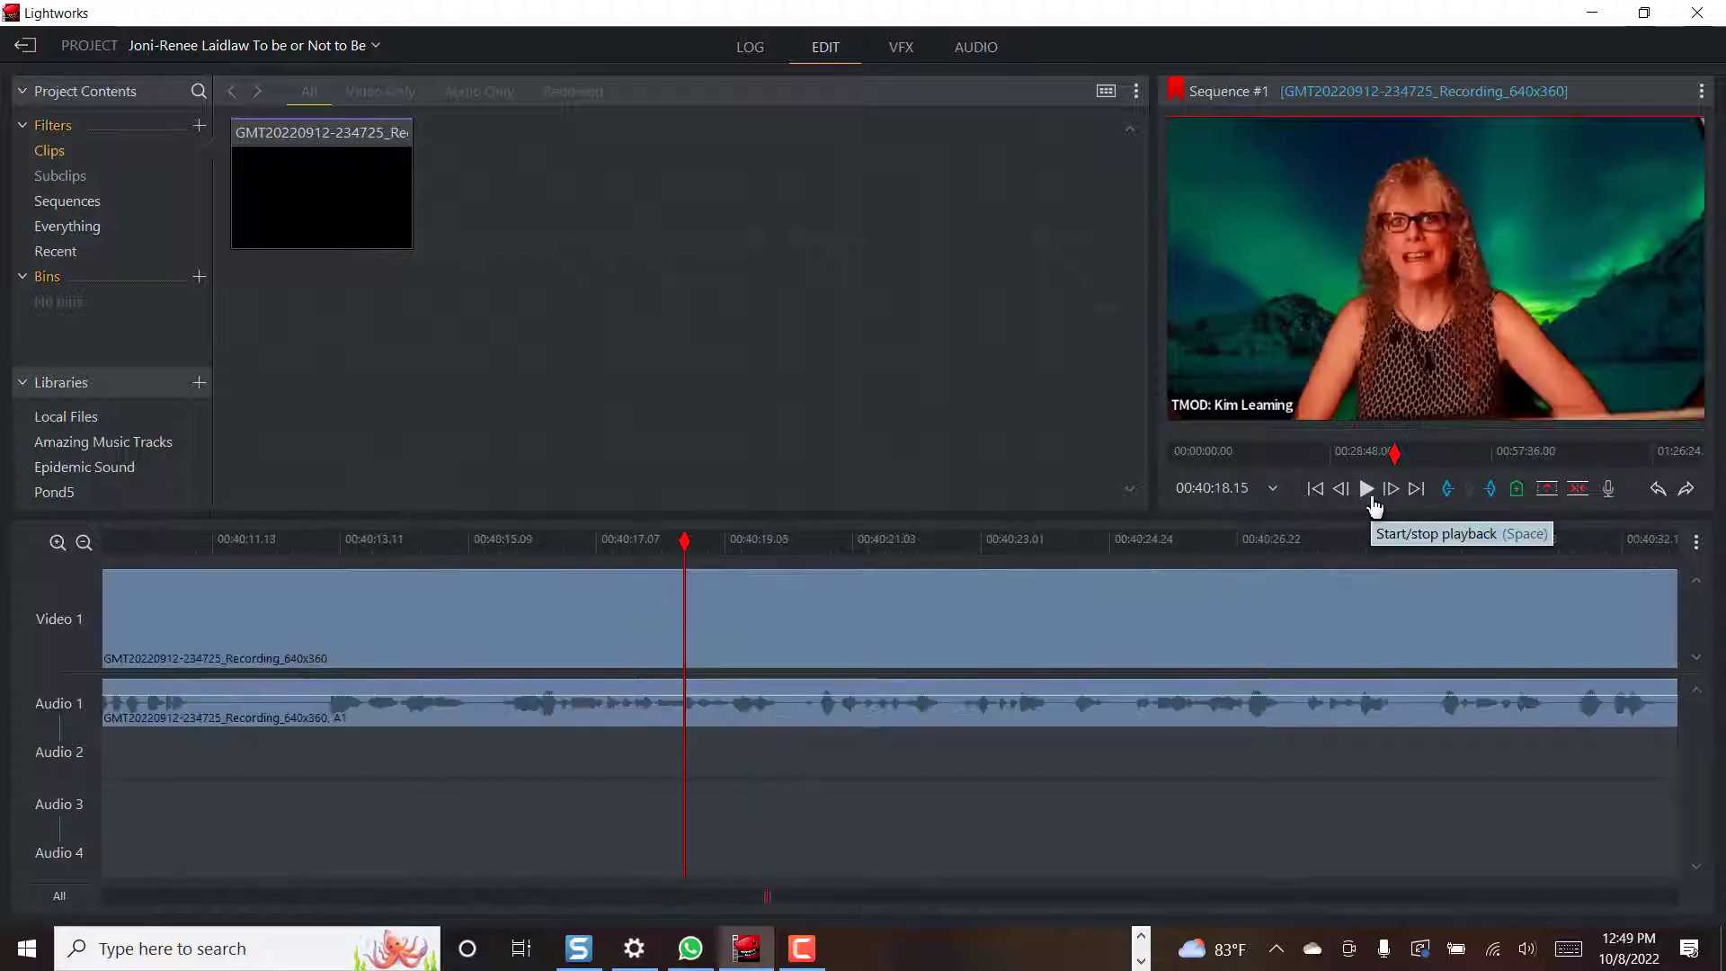
{"action": "left_click", "coordinate": [1370, 495]}
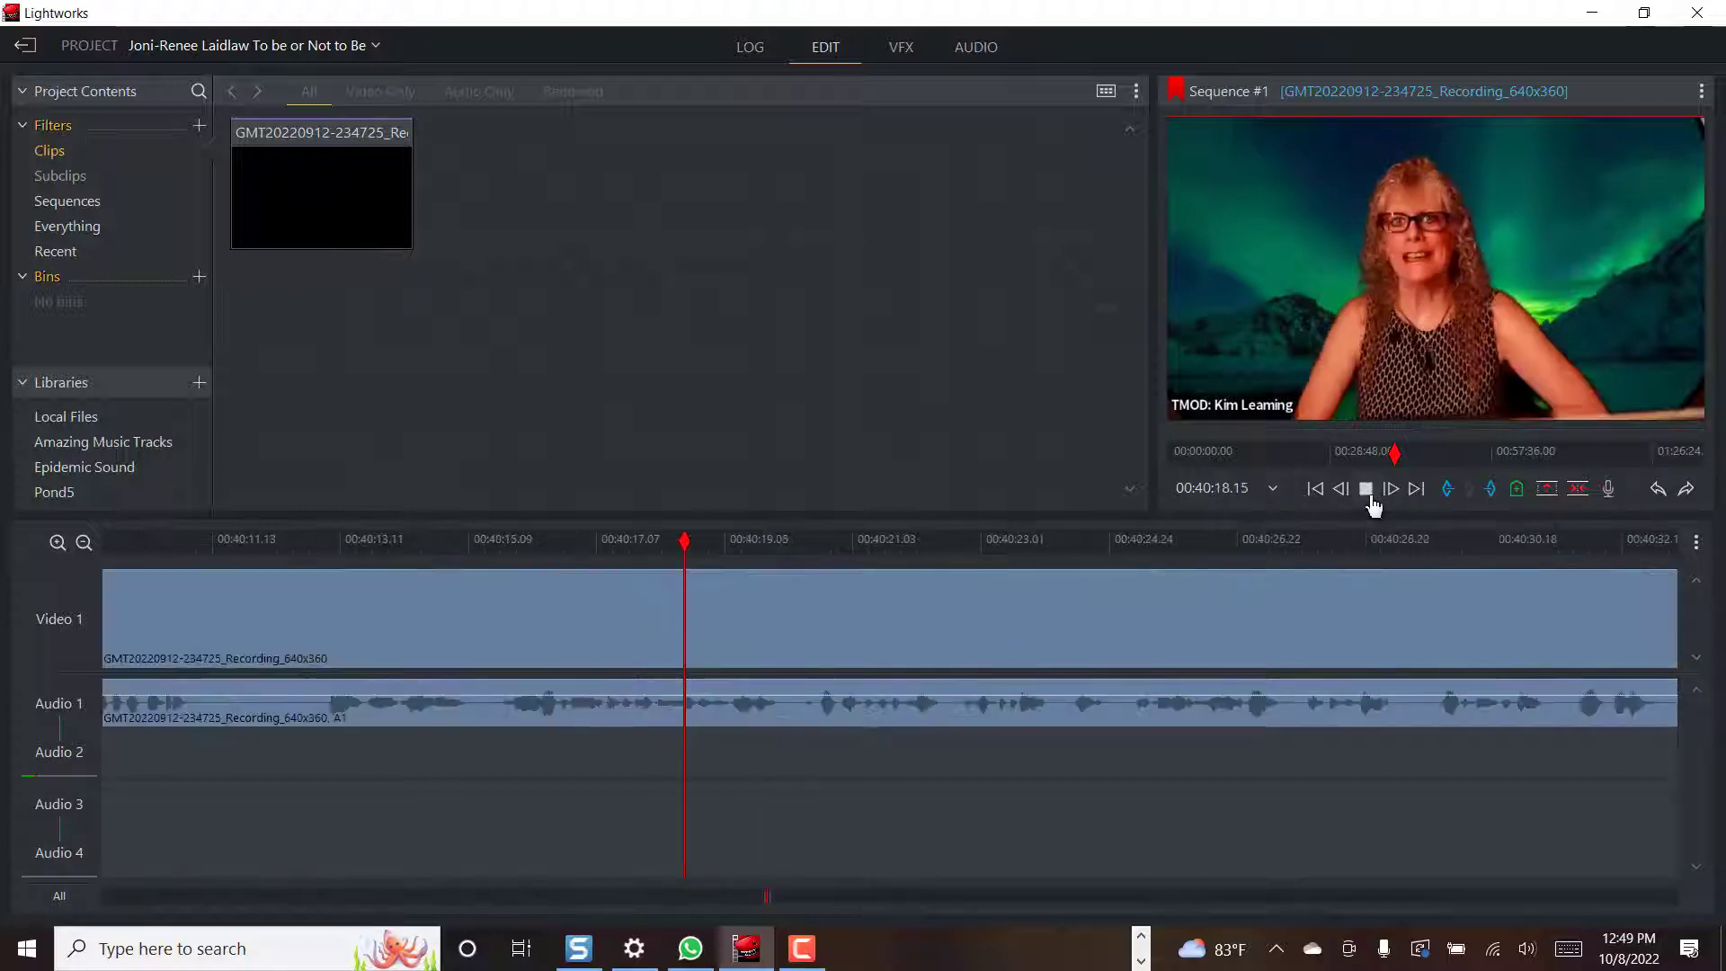
{"action": "left_click", "coordinate": [1368, 494]}
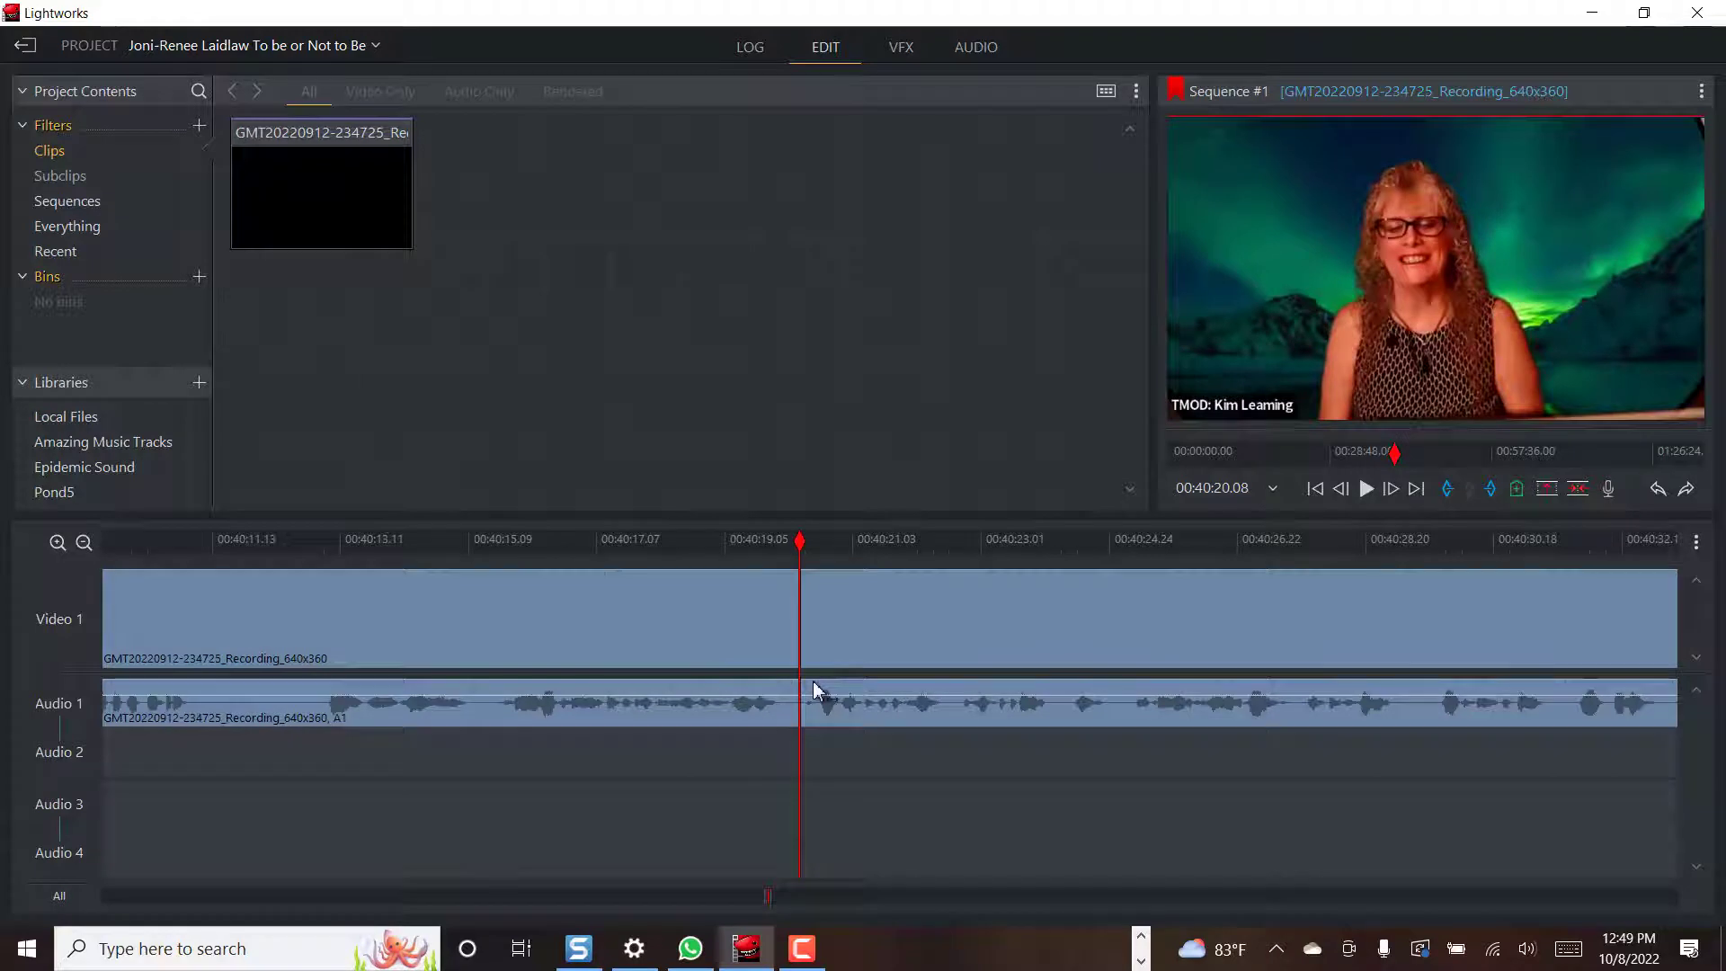
Cut at the speech end, delete the remainder, and move the speech clip to the timeline start
{"action": "key", "text": "c"}
{"action": "left_click", "coordinate": [991, 646]}
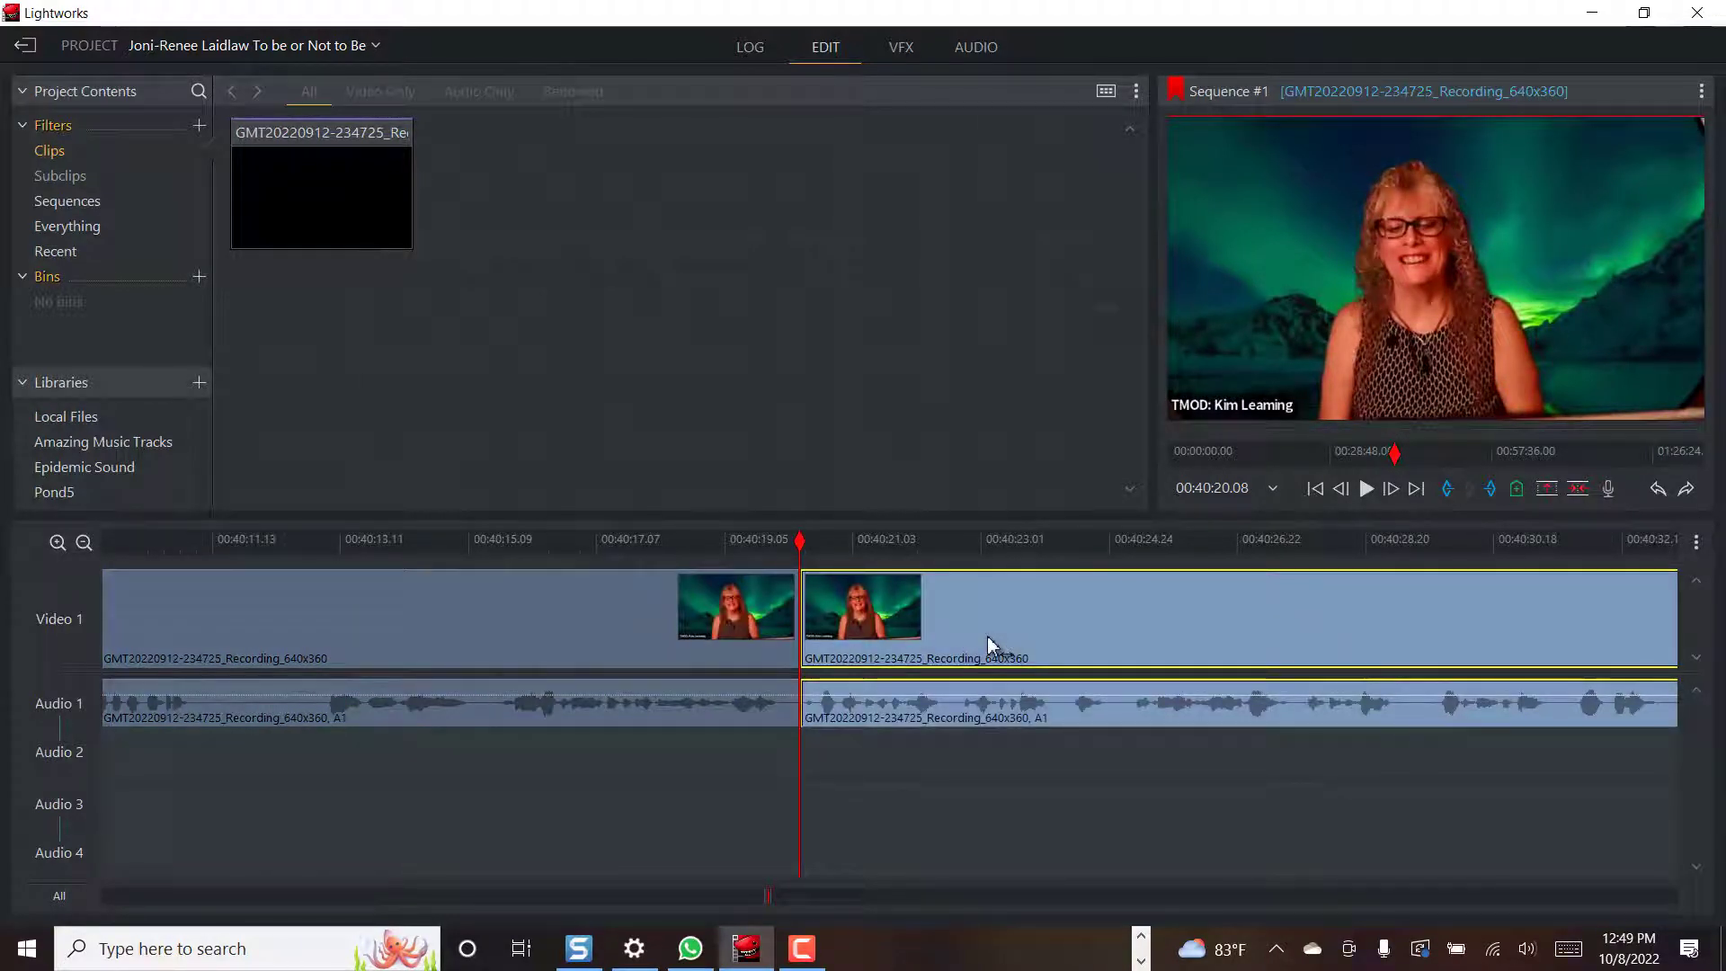
{"action": "key", "text": "Delete"}
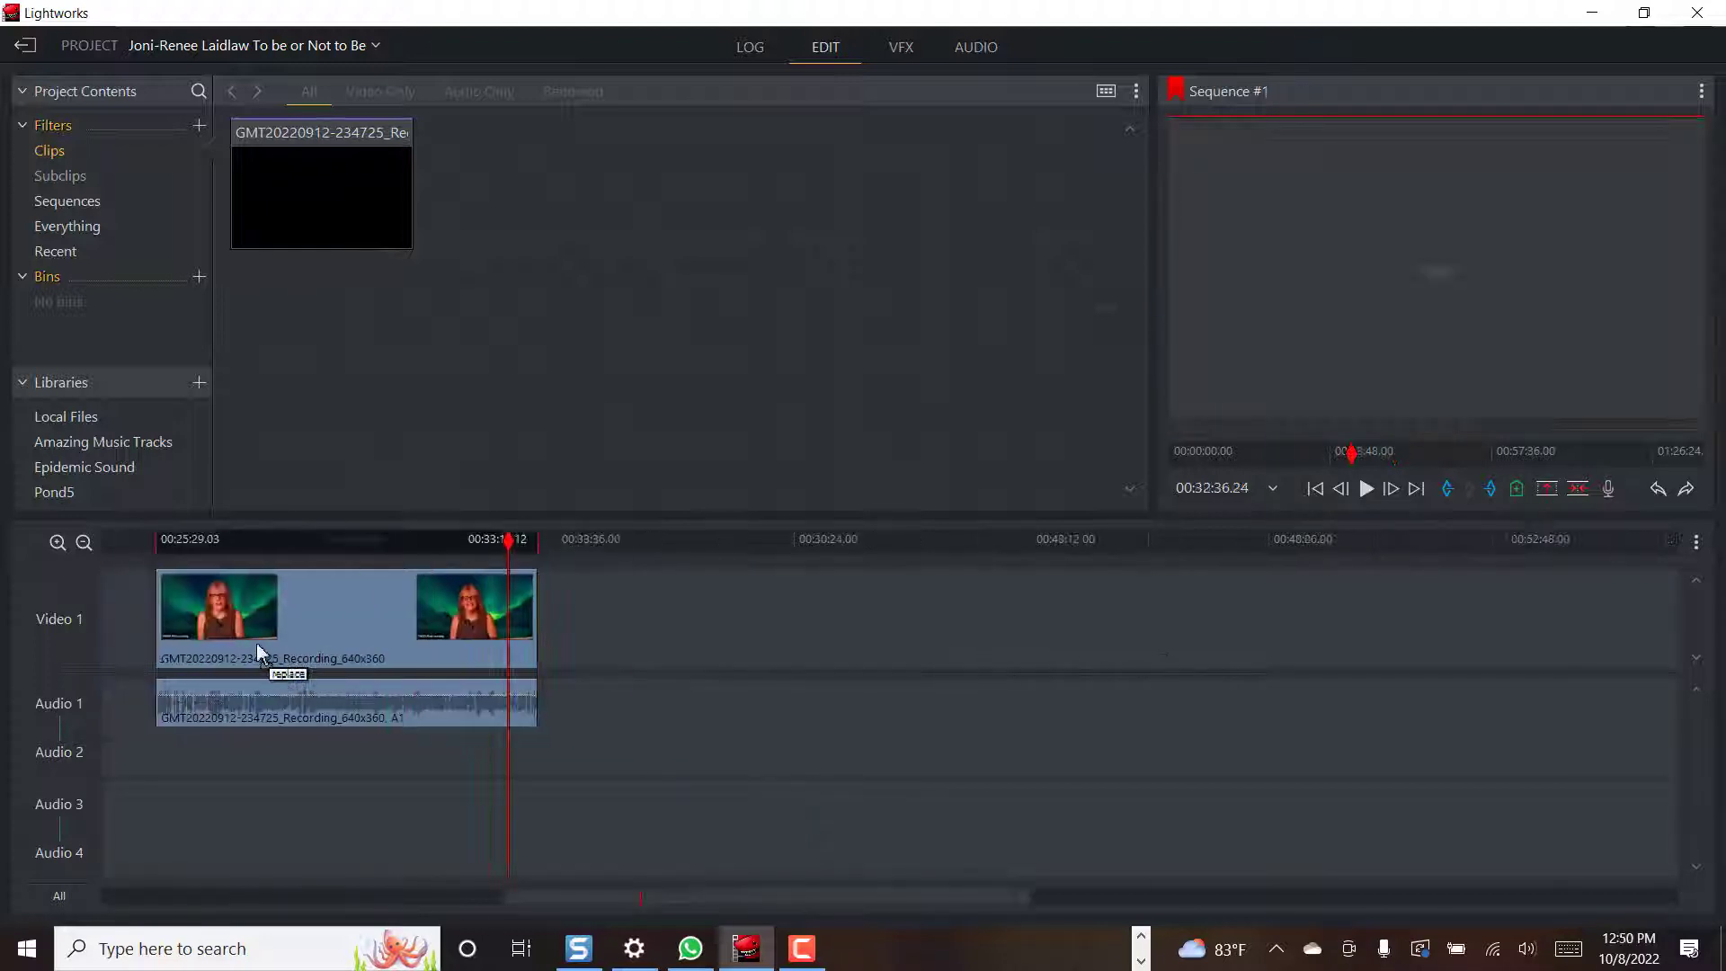
{"action": "left_click_drag", "start_coordinate": [258, 651], "coordinate": [232, 594]}
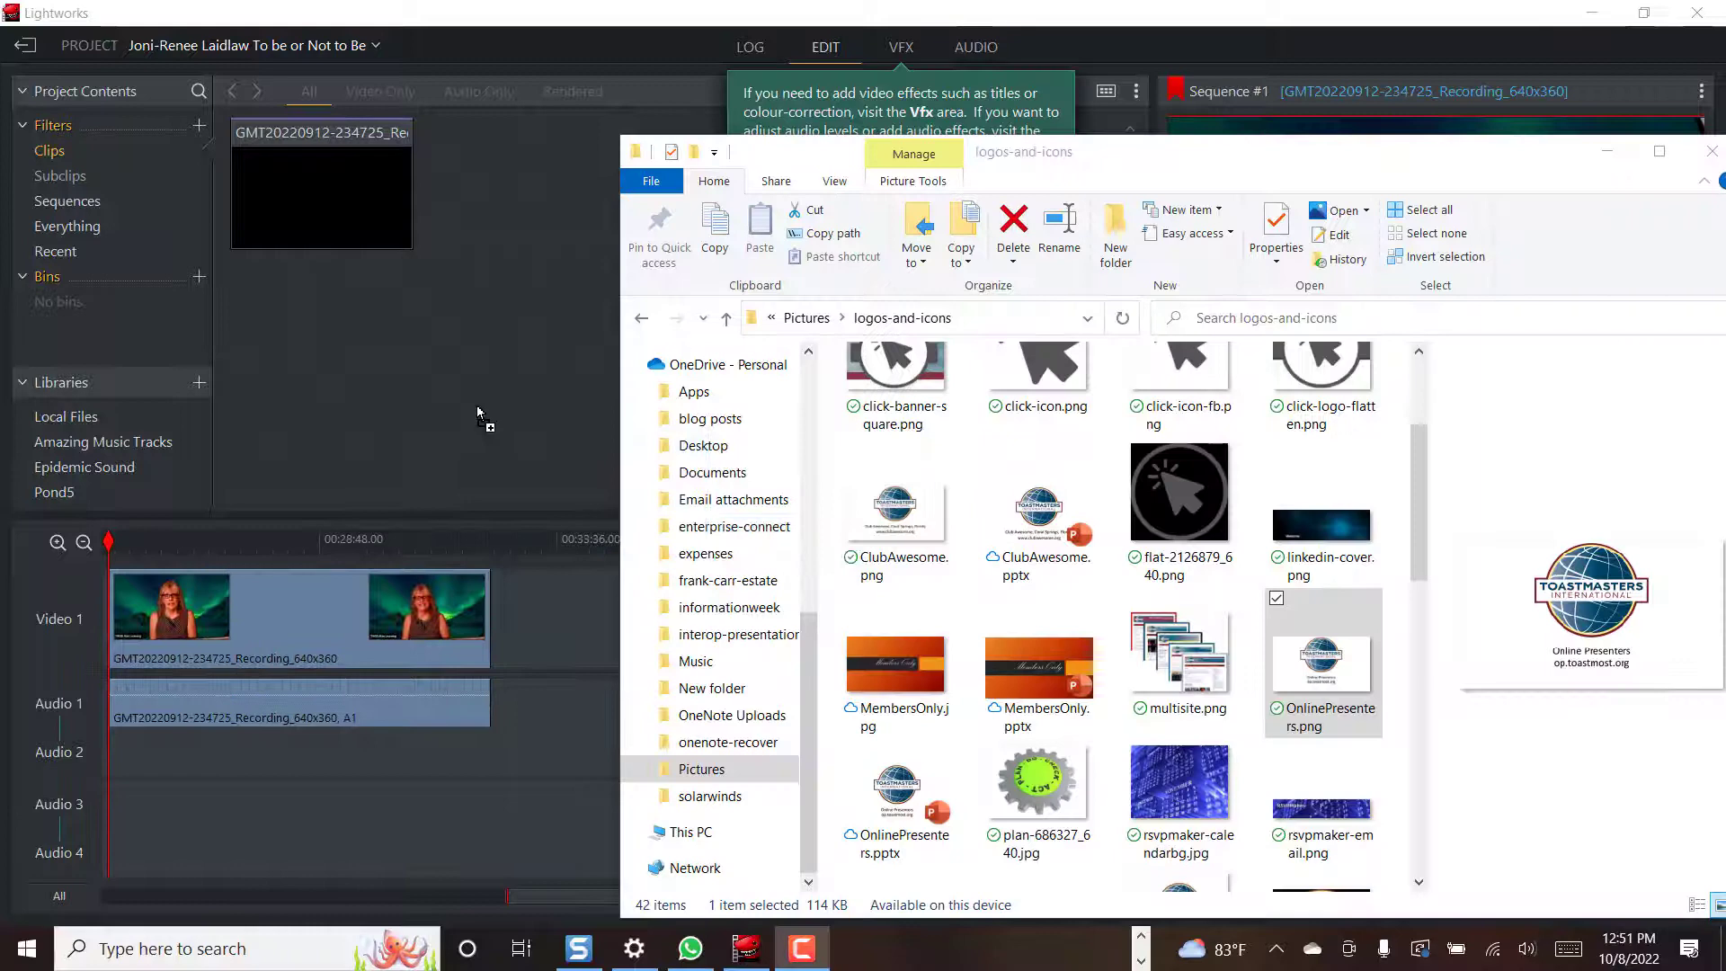
Import OnlinePresenters.png and place it on Video 1 right after the speech clip
{"action": "left_click_drag", "start_coordinate": [478, 409], "coordinate": [477, 405]}
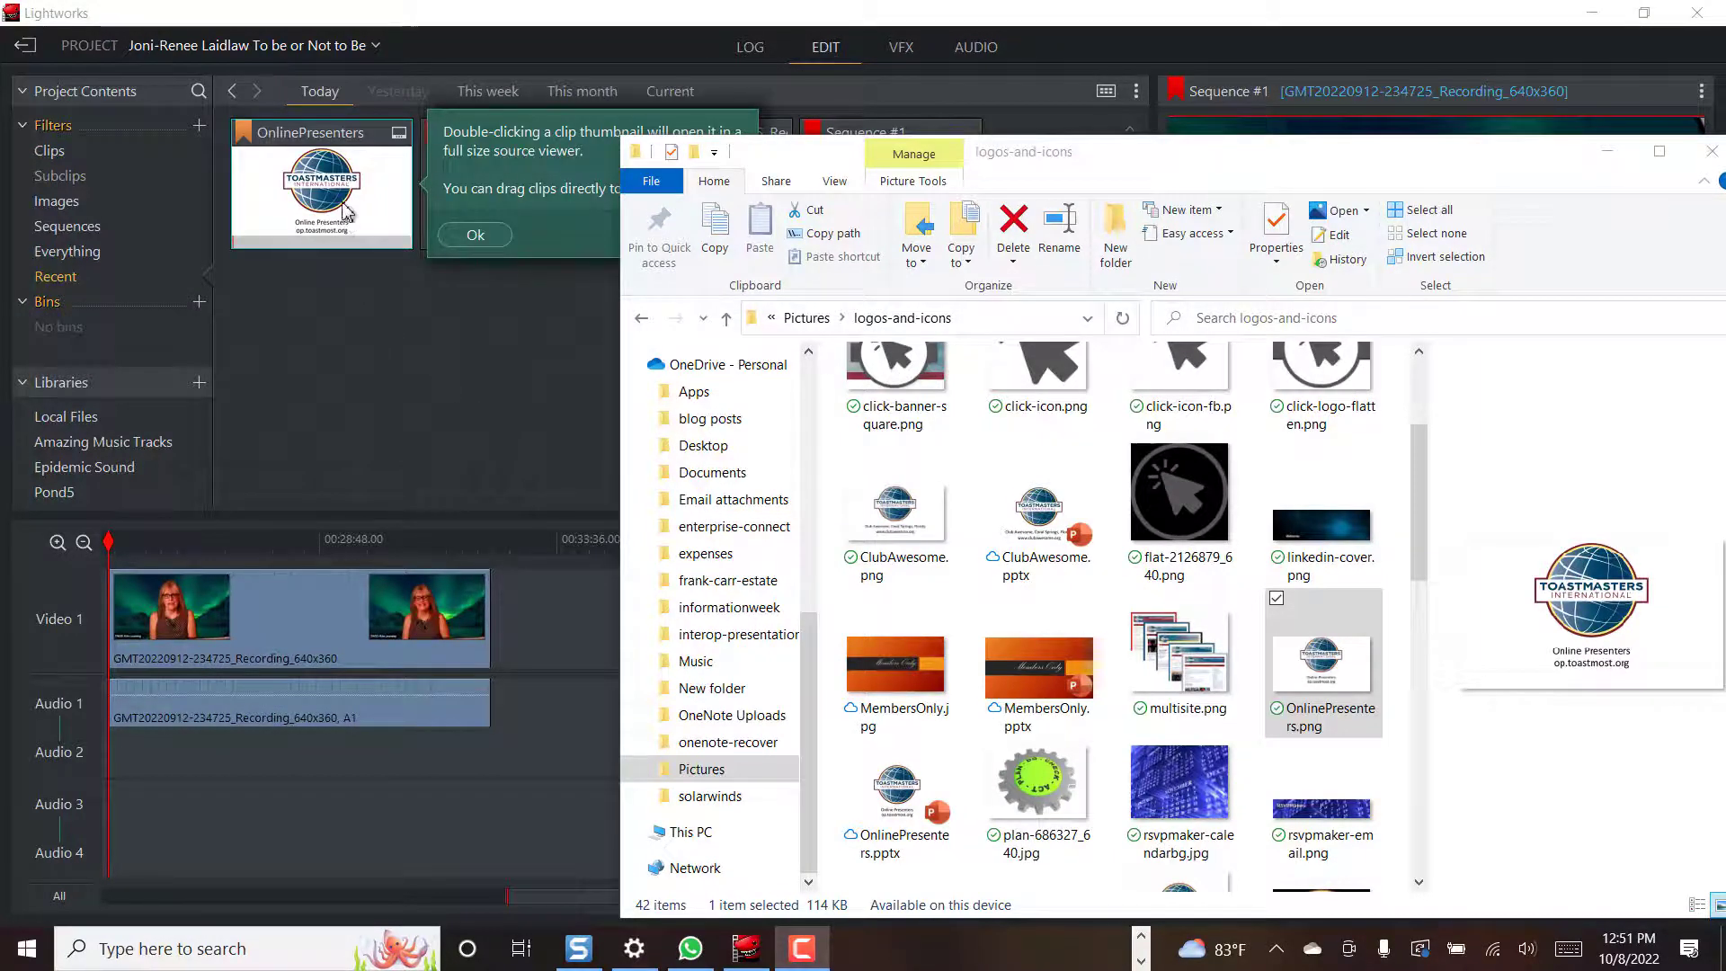
{"action": "left_click_drag", "start_coordinate": [347, 213], "coordinate": [490, 670]}
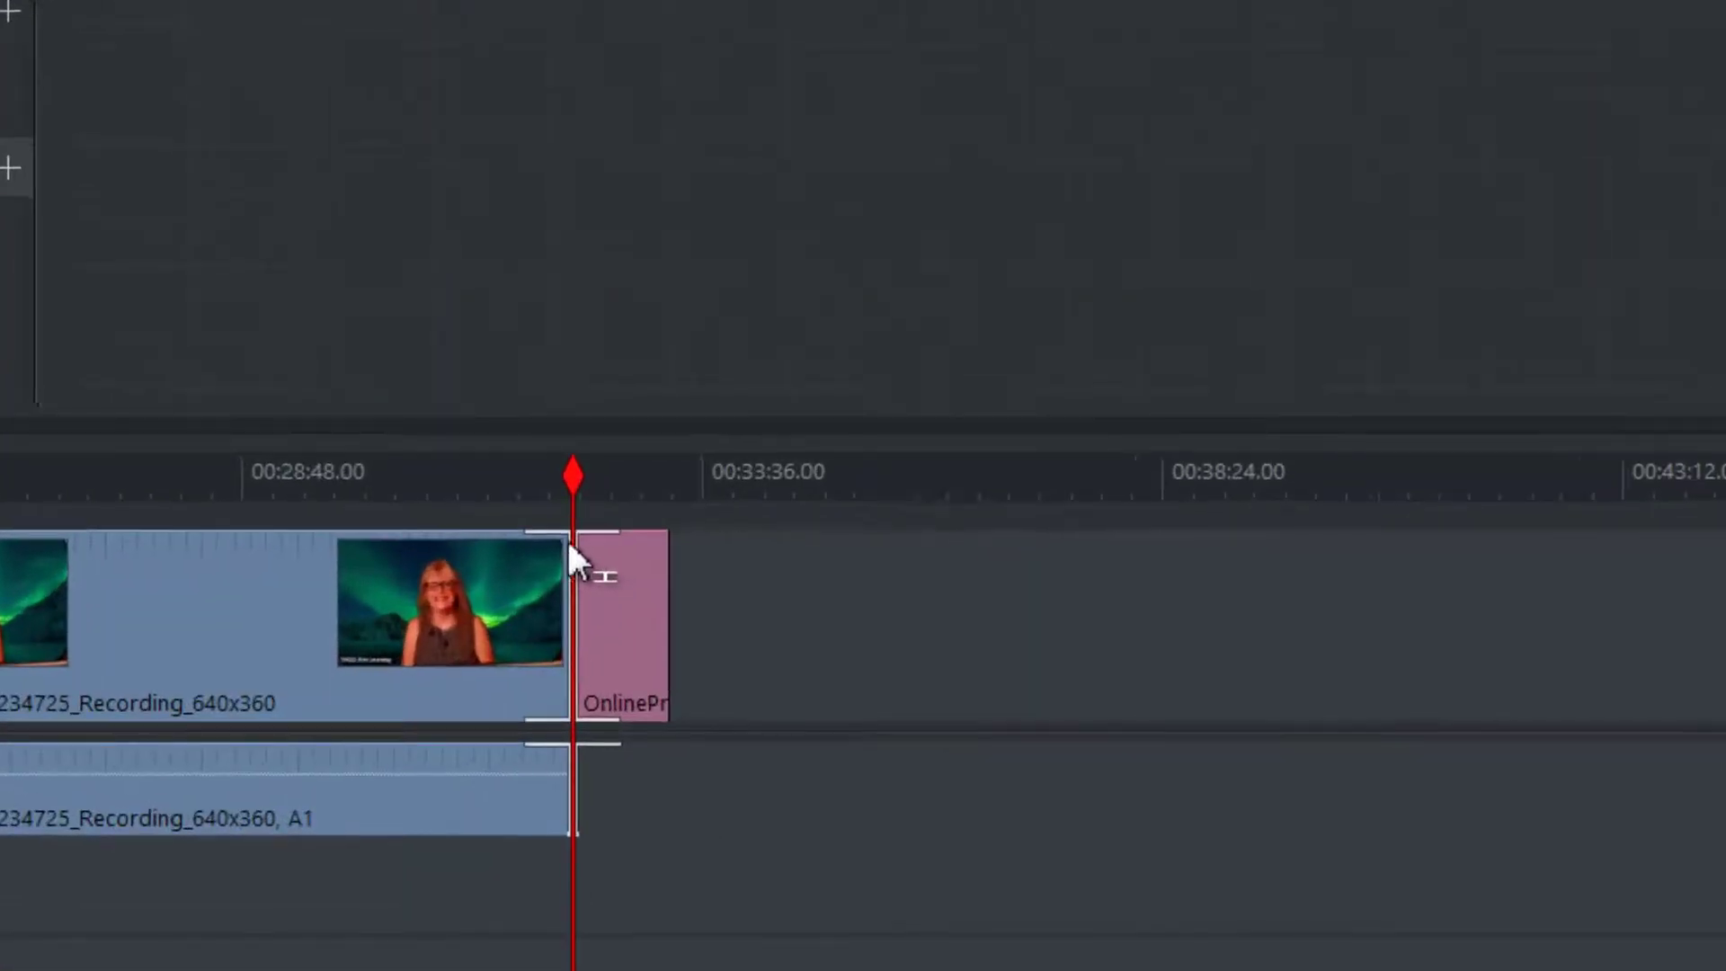
Add a 1-second Dissolve at the join between speech clip and logo, then rewind to preview it
{"action": "right_click", "coordinate": [489, 577]}
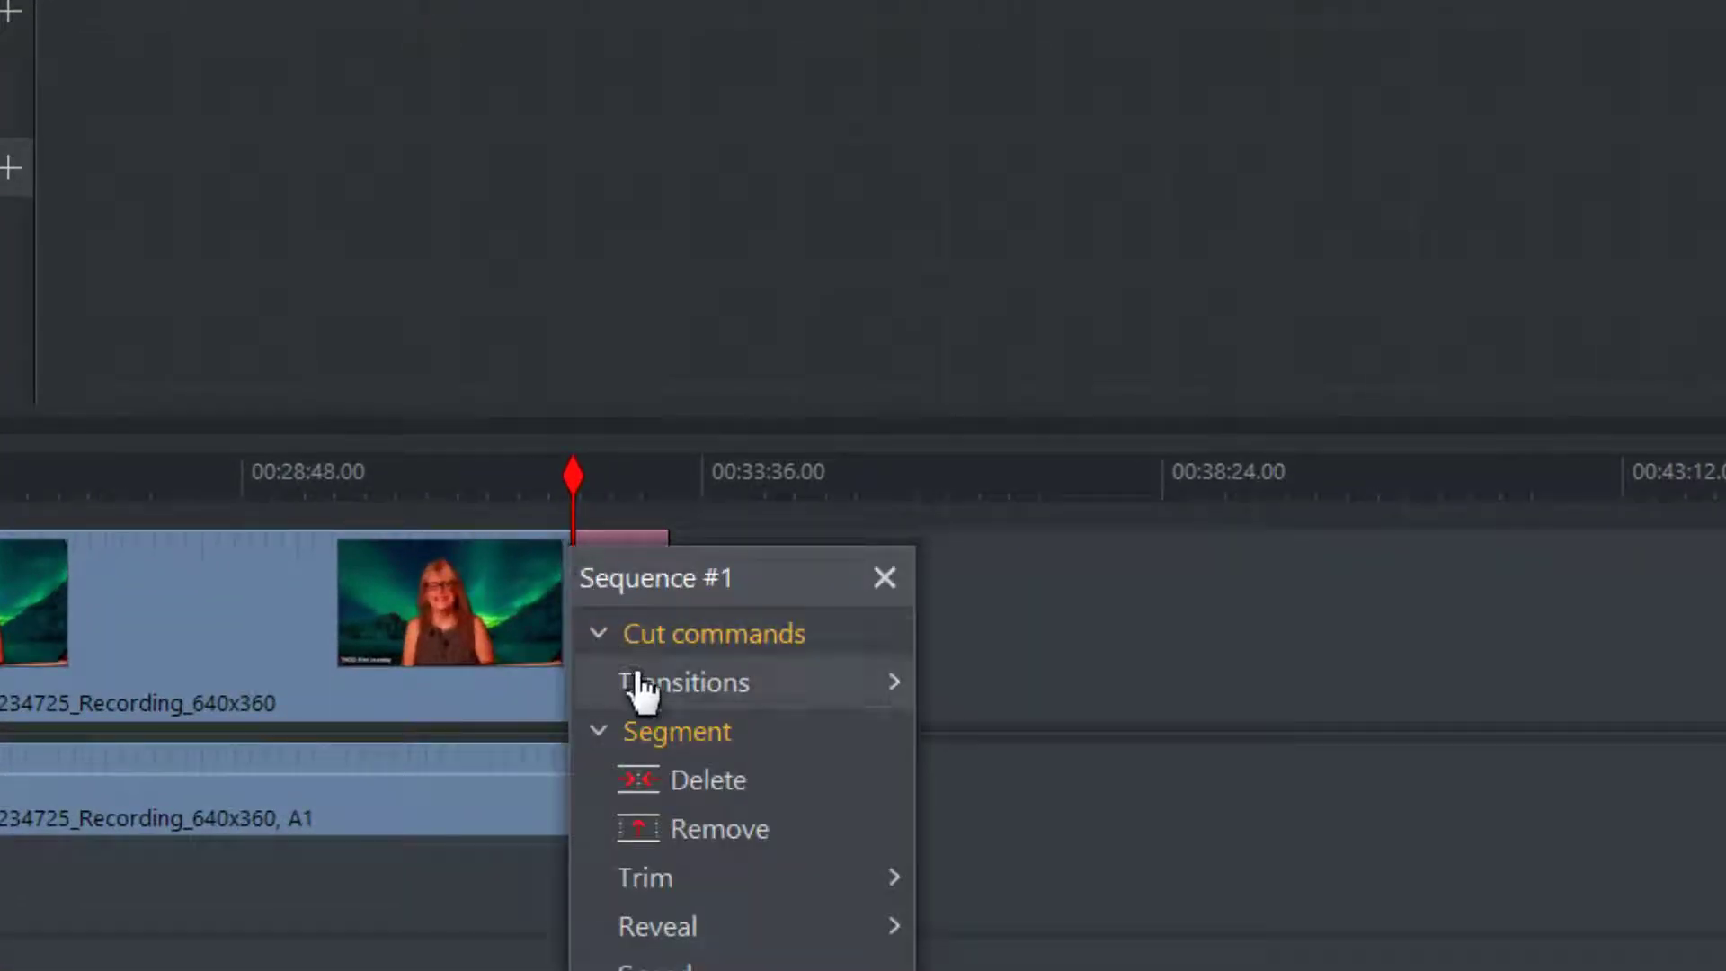
{"action": "left_click", "coordinate": [760, 685]}
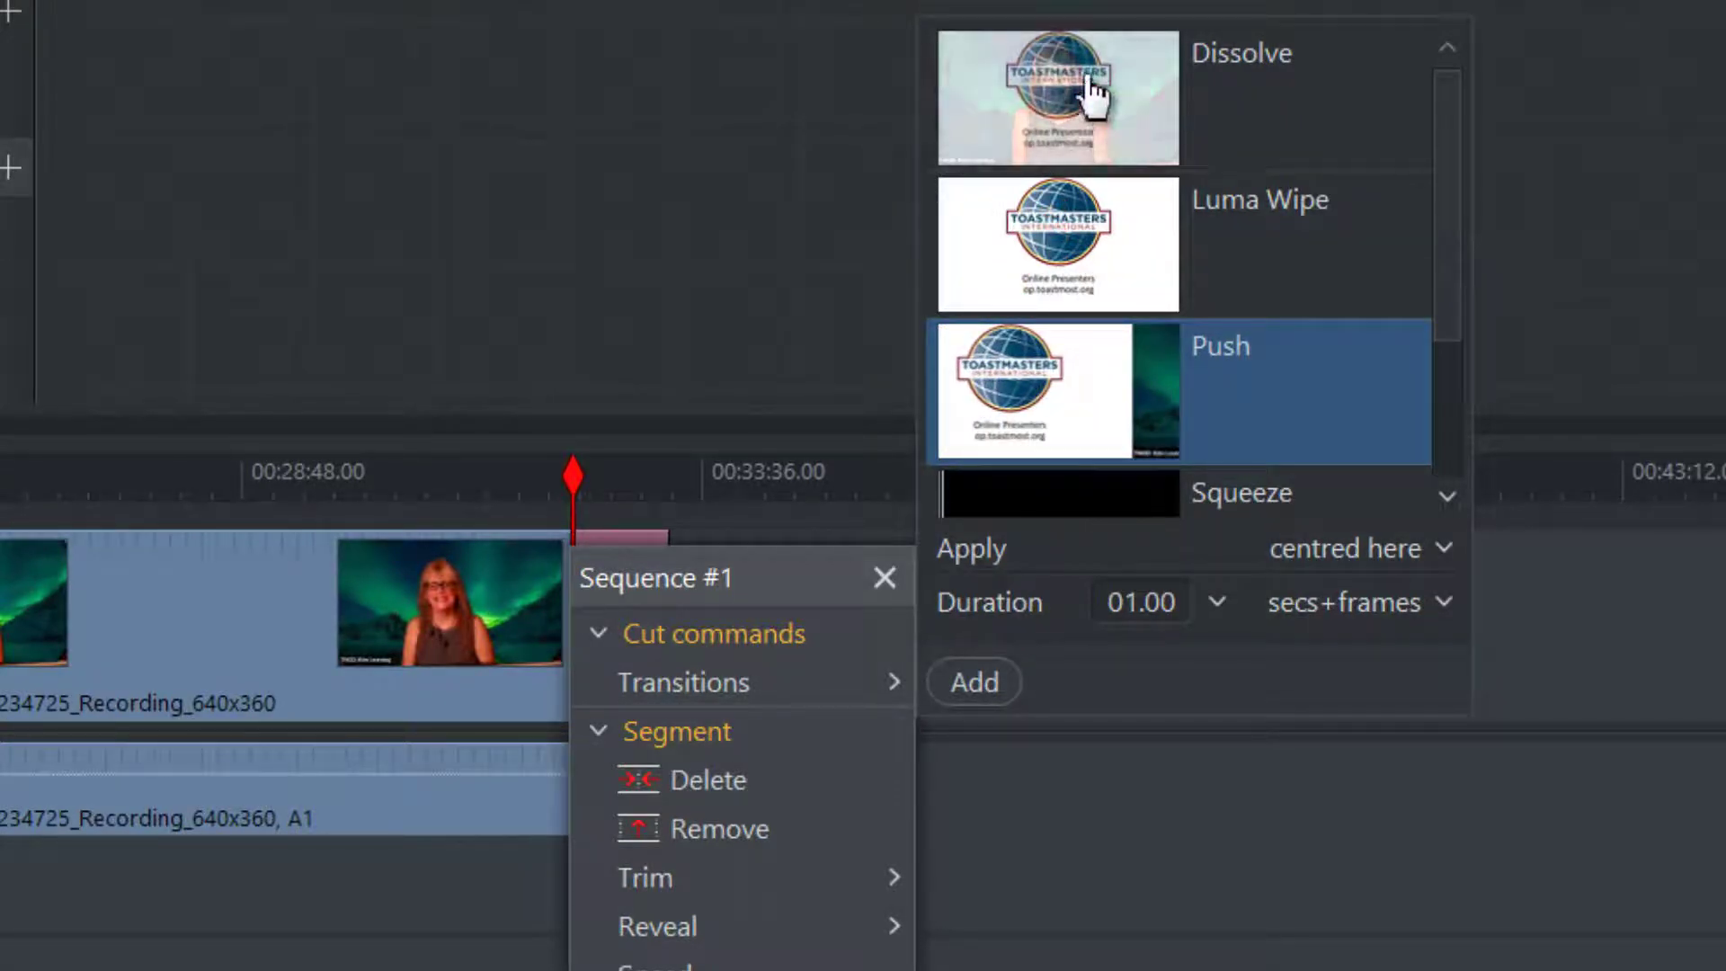
{"action": "left_click", "coordinate": [1096, 90]}
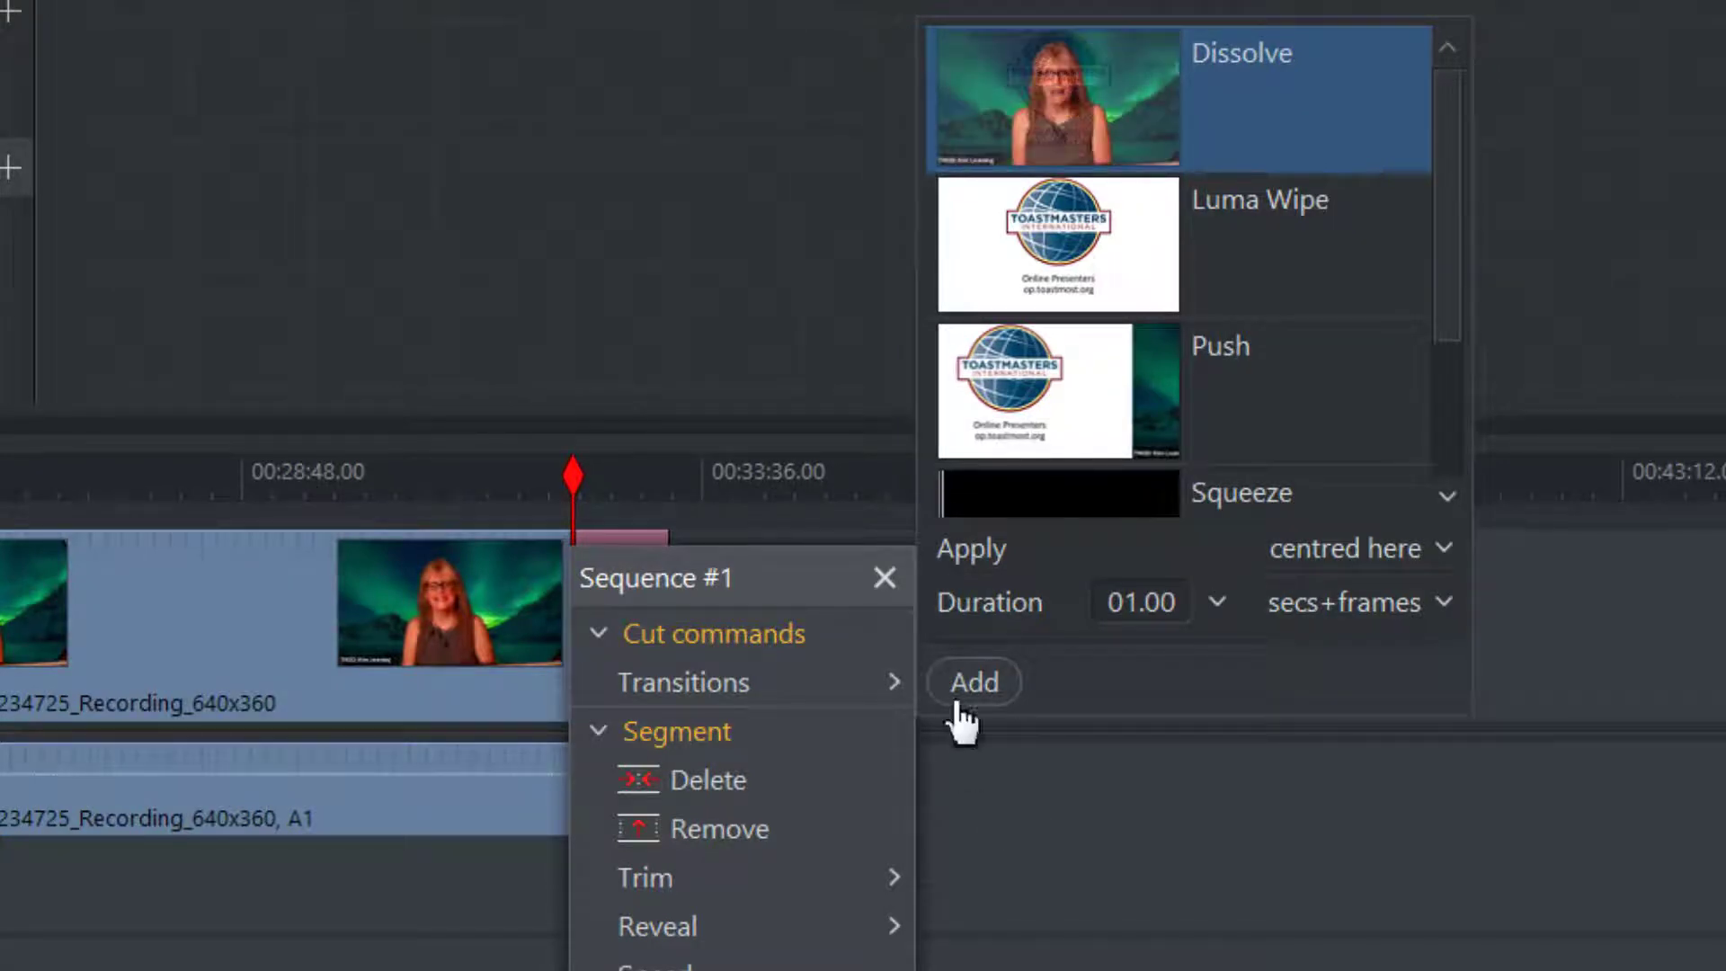
{"action": "left_click", "coordinate": [974, 685]}
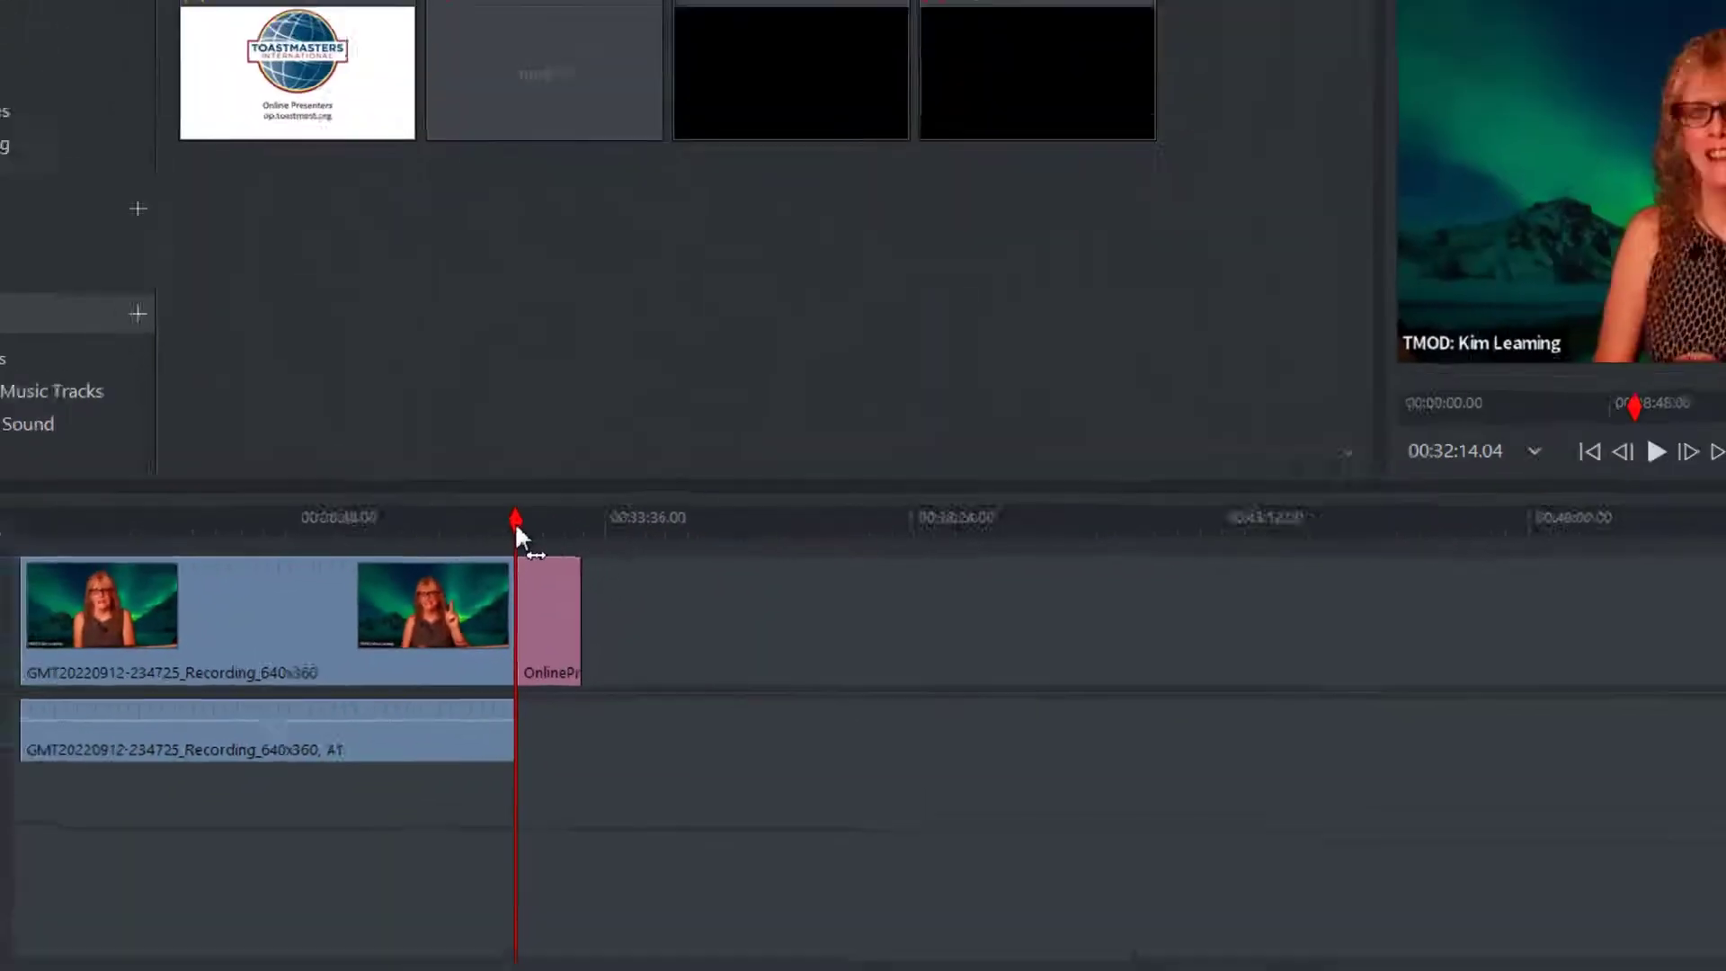
{"action": "left_click_drag", "start_coordinate": [572, 486], "coordinate": [531, 487]}
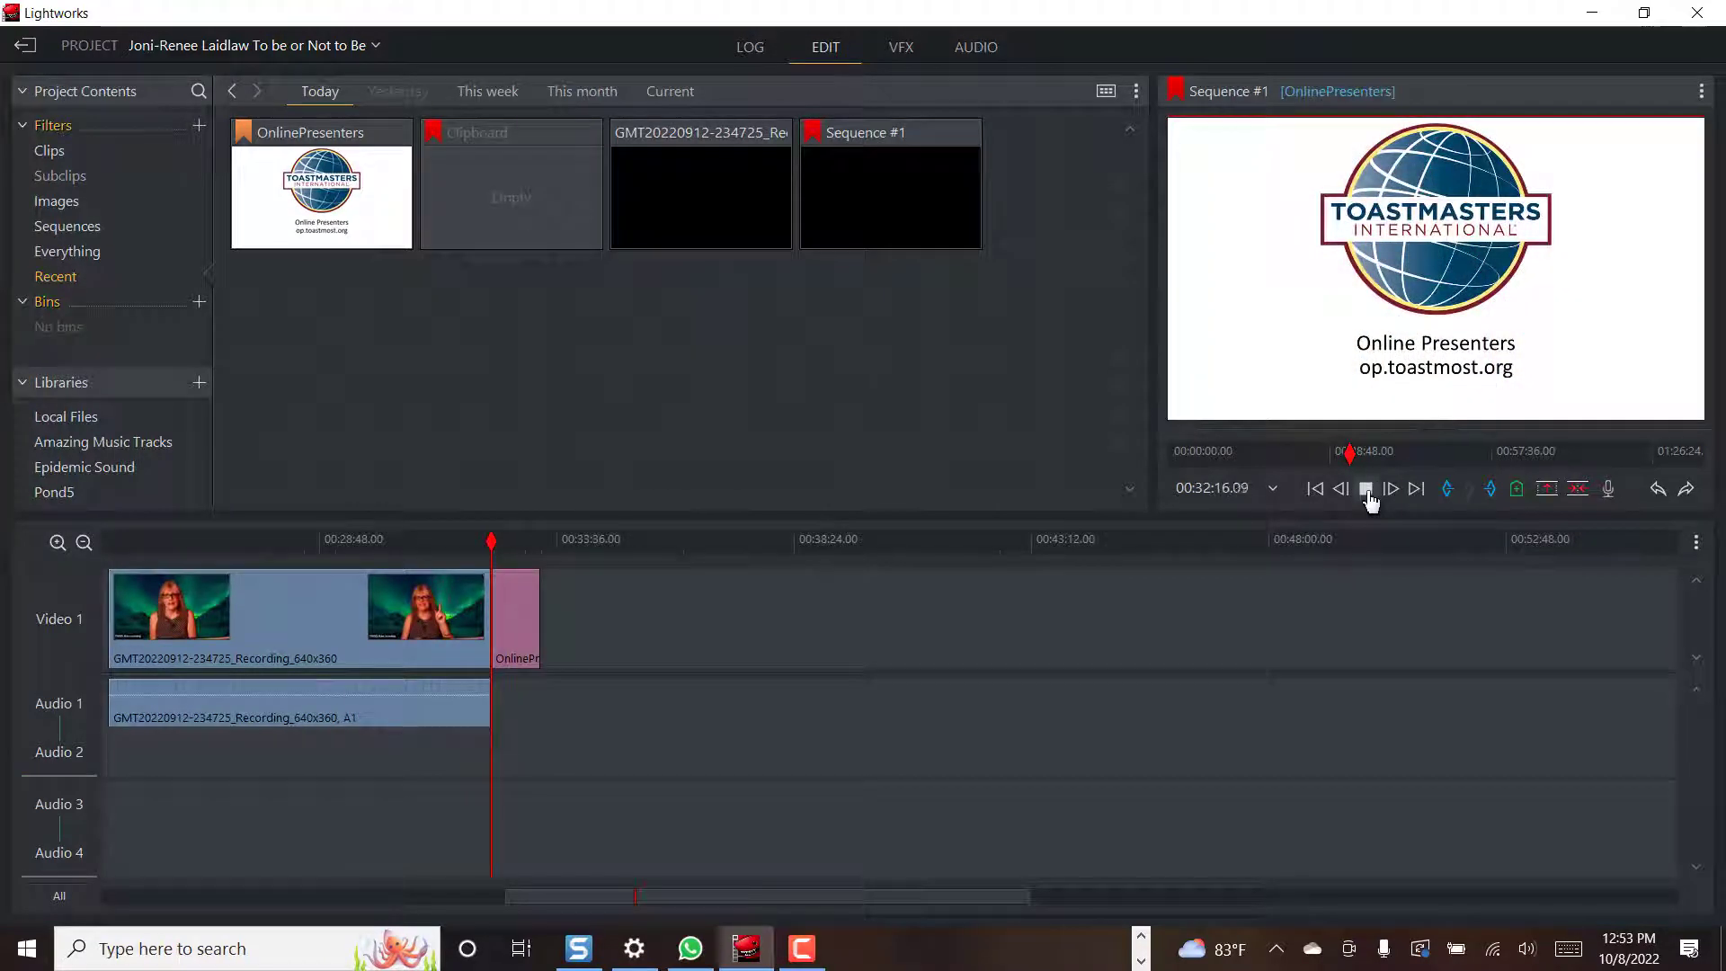
Rename Sequence #1 to the speaker's name followed by 'to be or not to be'
{"action": "right_click", "coordinate": [895, 186]}
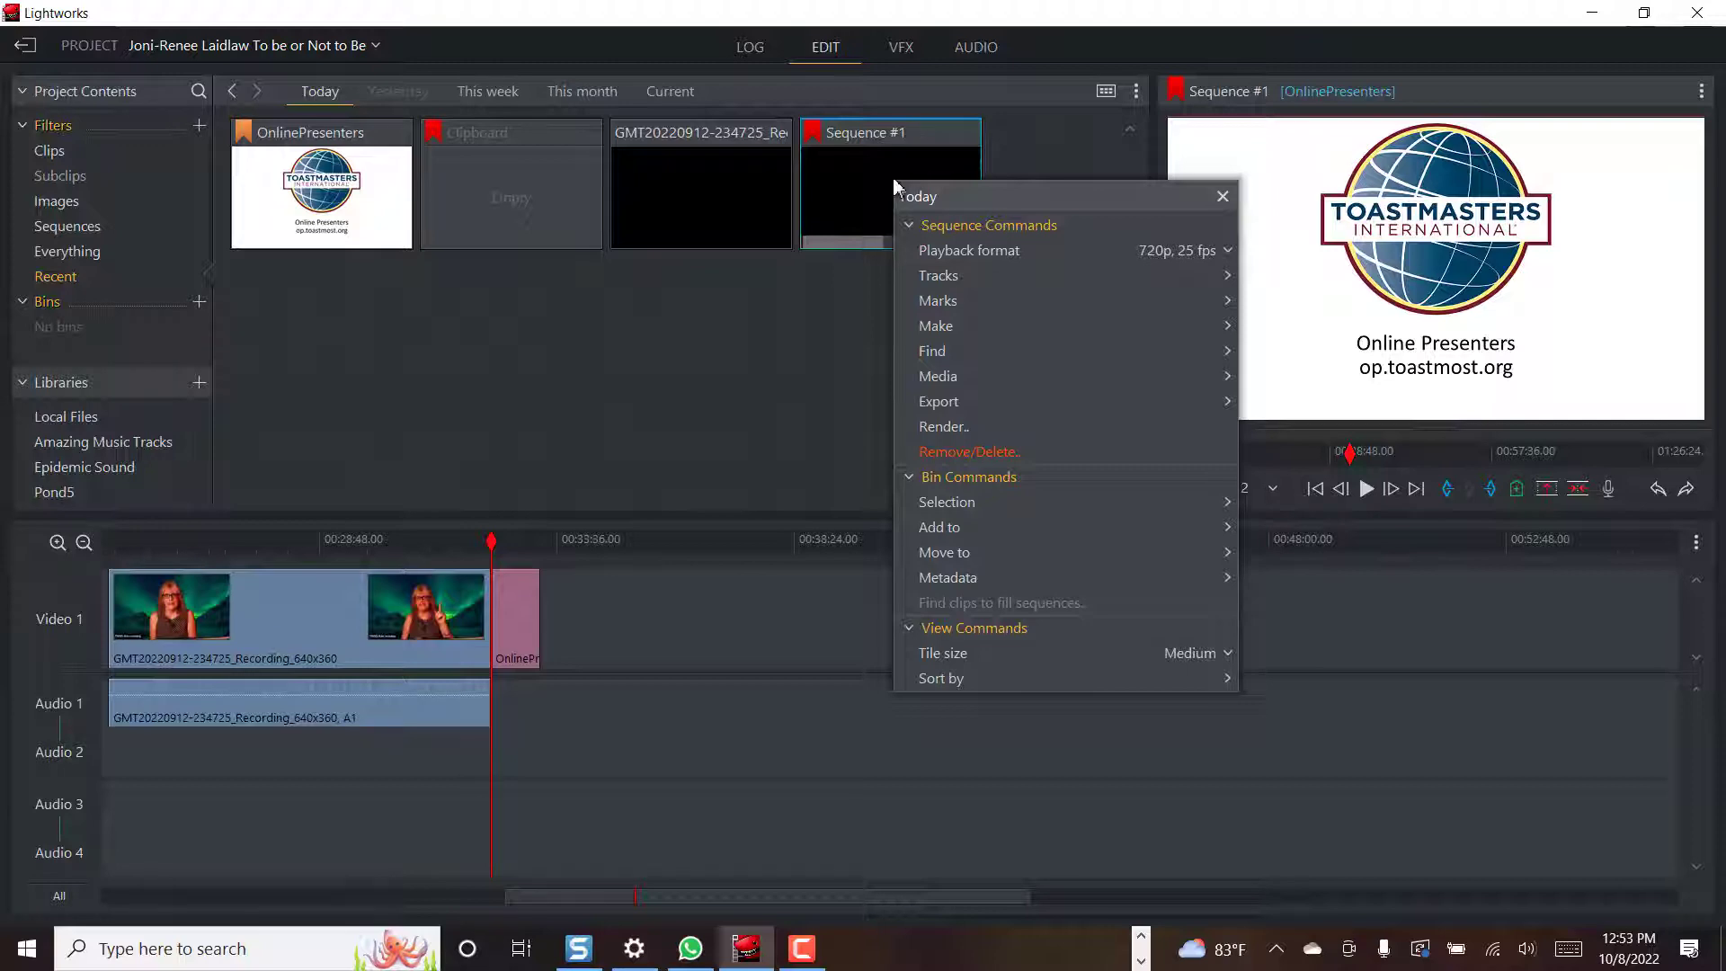
{"action": "left_click", "coordinate": [853, 132]}
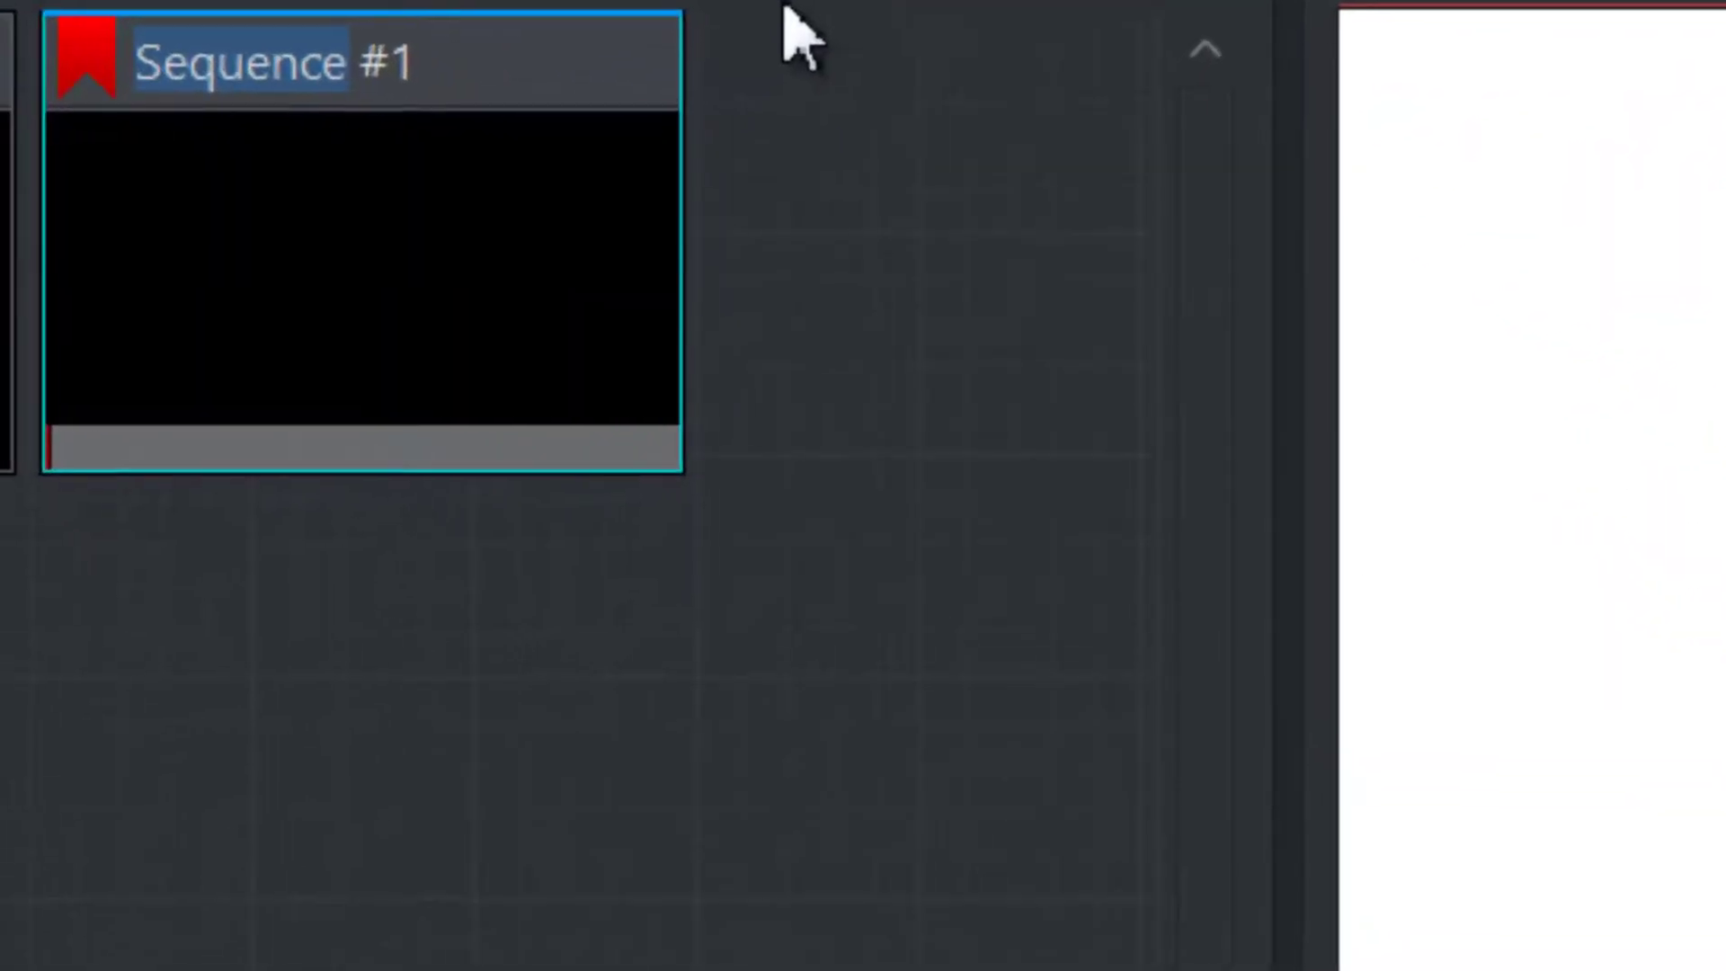
{"action": "type", "text": "J"}
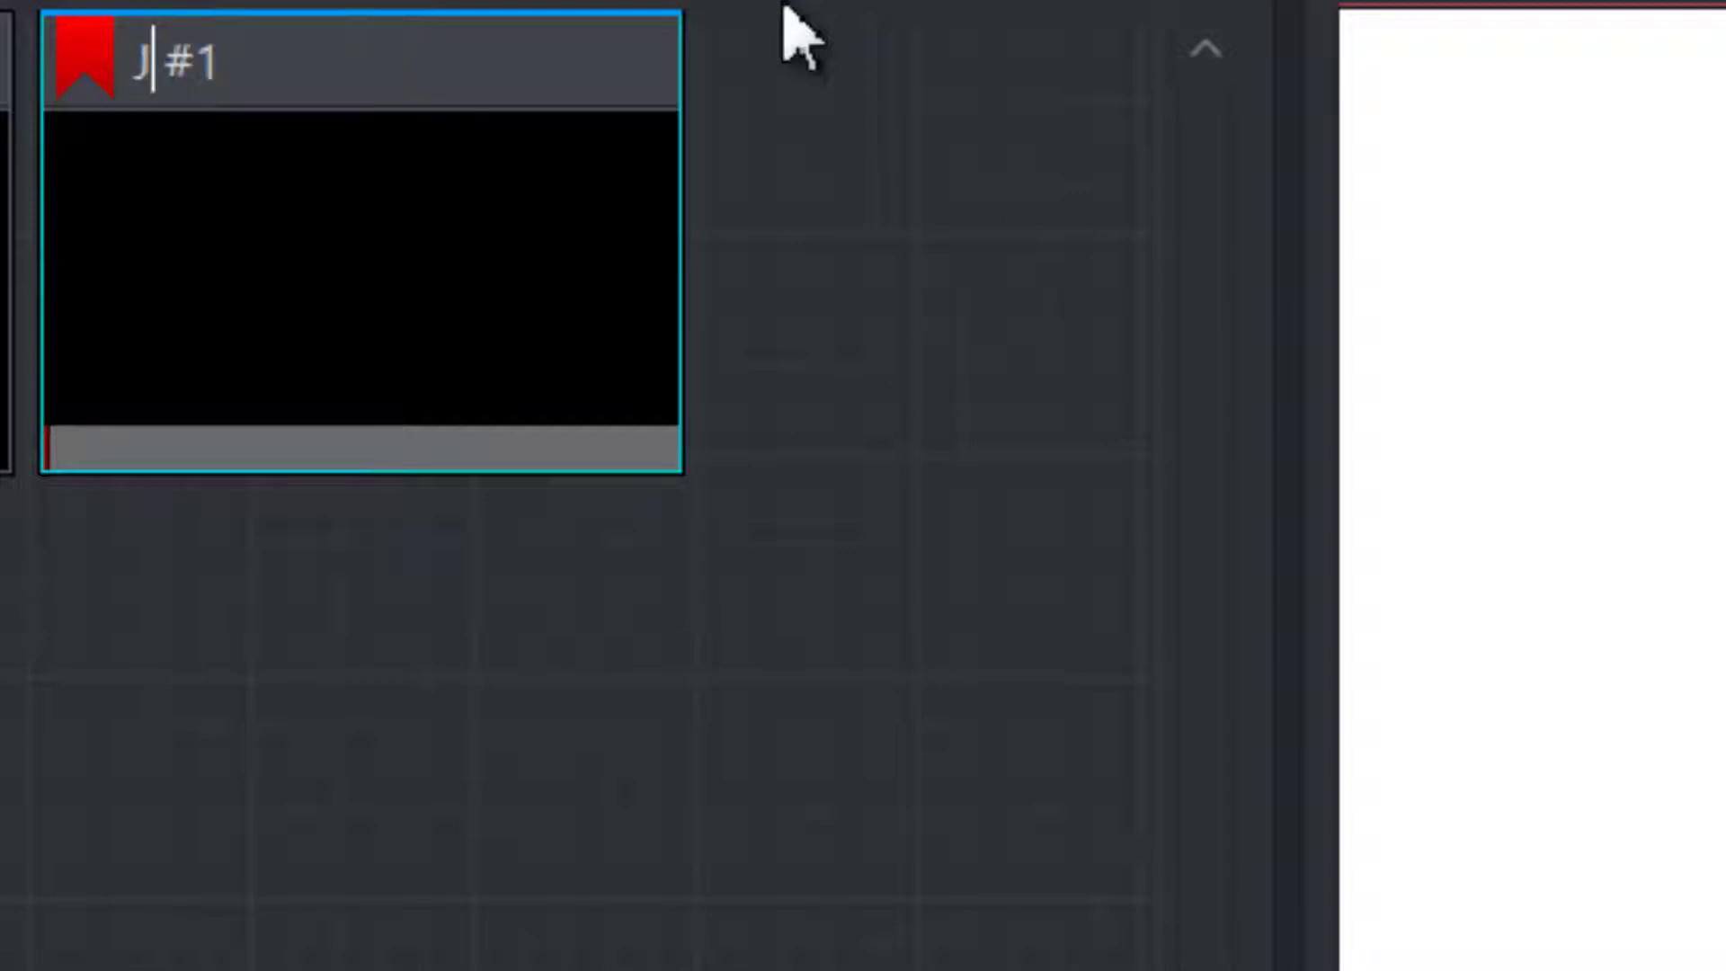
{"action": "type", "text": "oni"}
{"action": "type", "text": "to be or "}
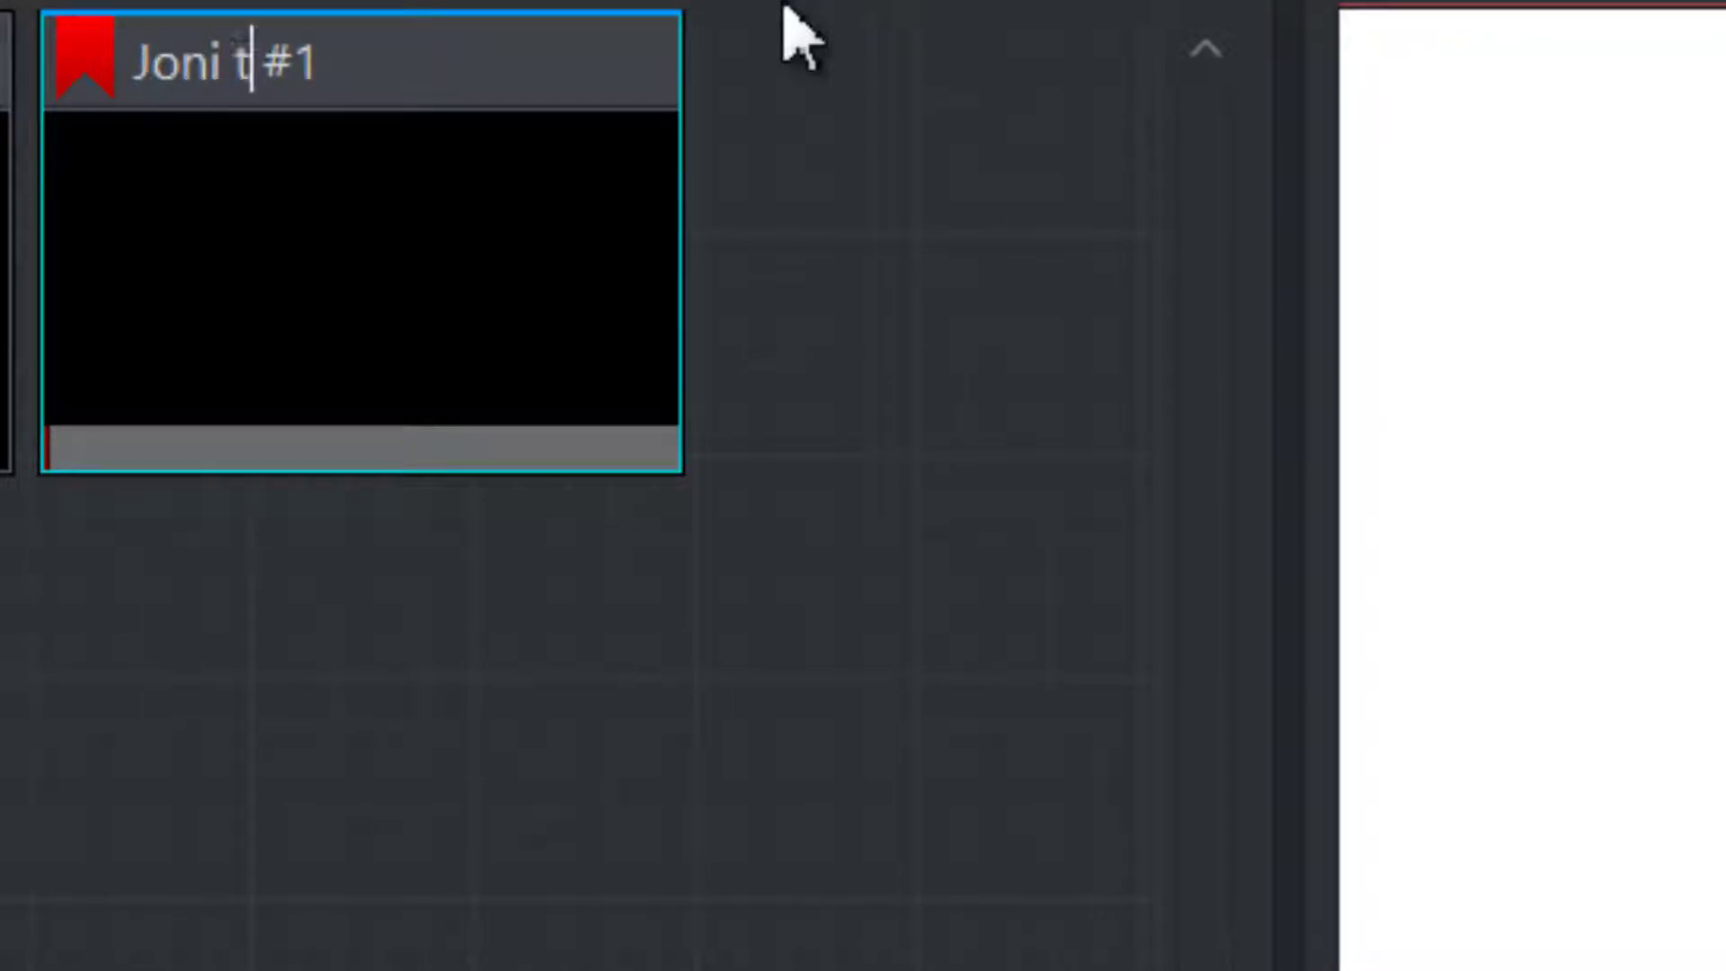
{"action": "type", "text": "not to be"}
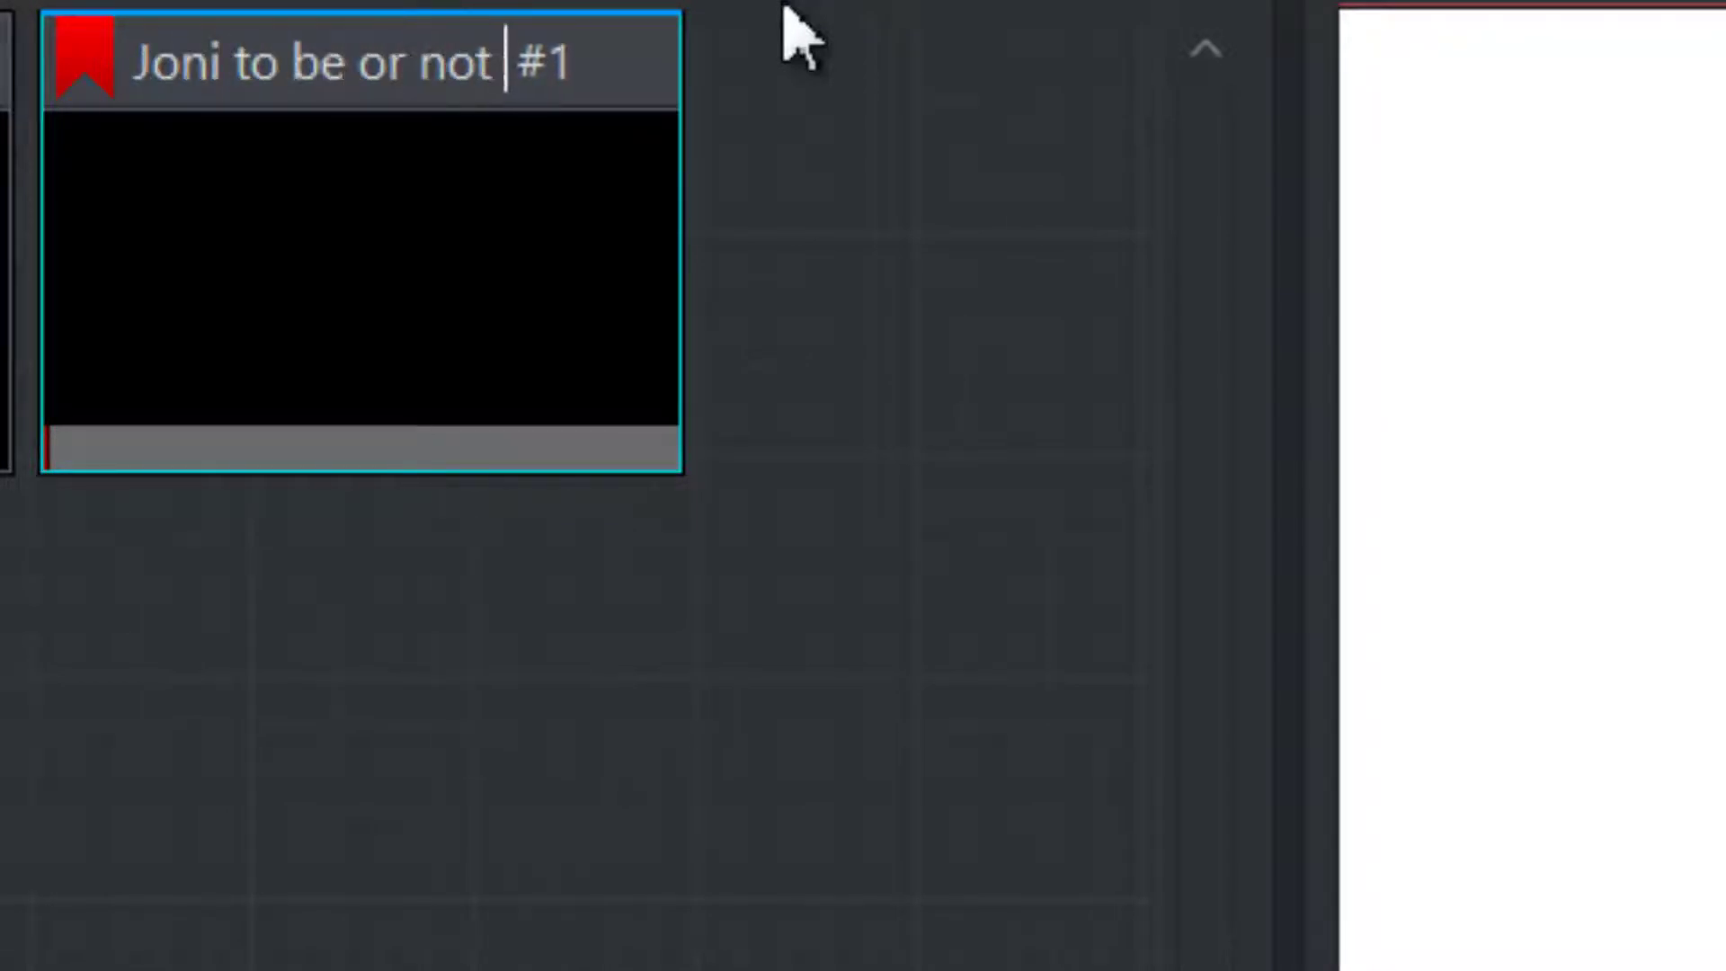
{"action": "right_click", "coordinate": [410, 247]}
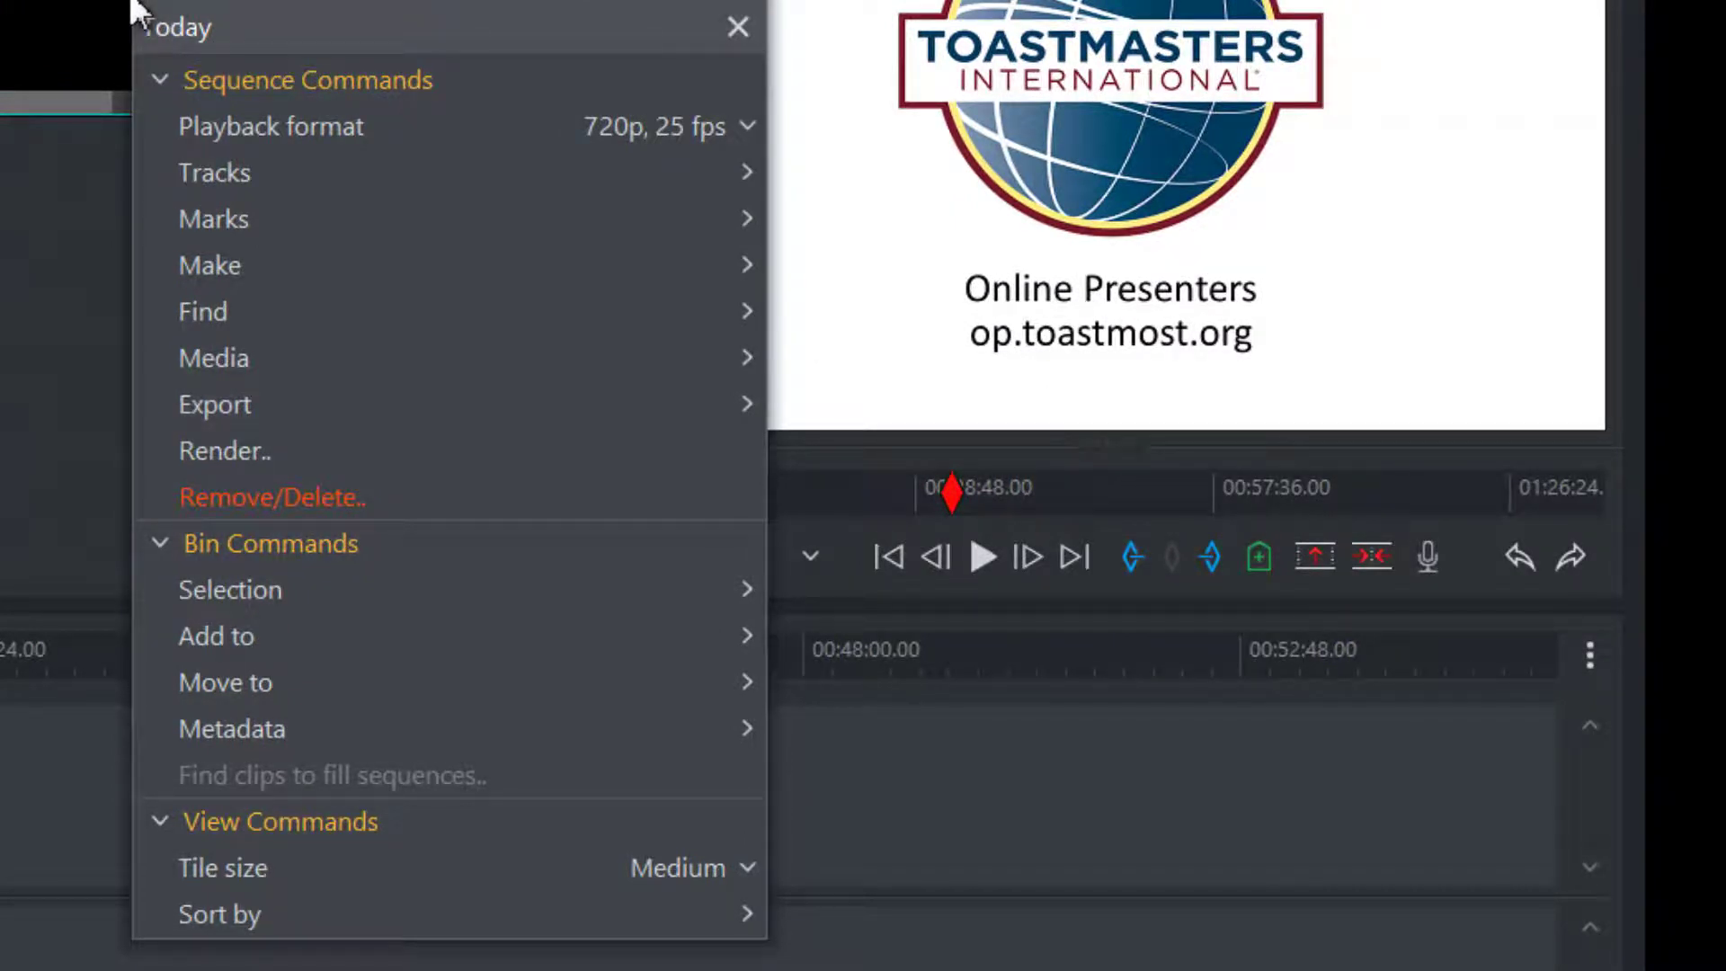
Export the sequence as a 720p, 25 fps H.264/MP4 to Documents and reveal the file
{"action": "mouse_move", "coordinate": [524, 432]}
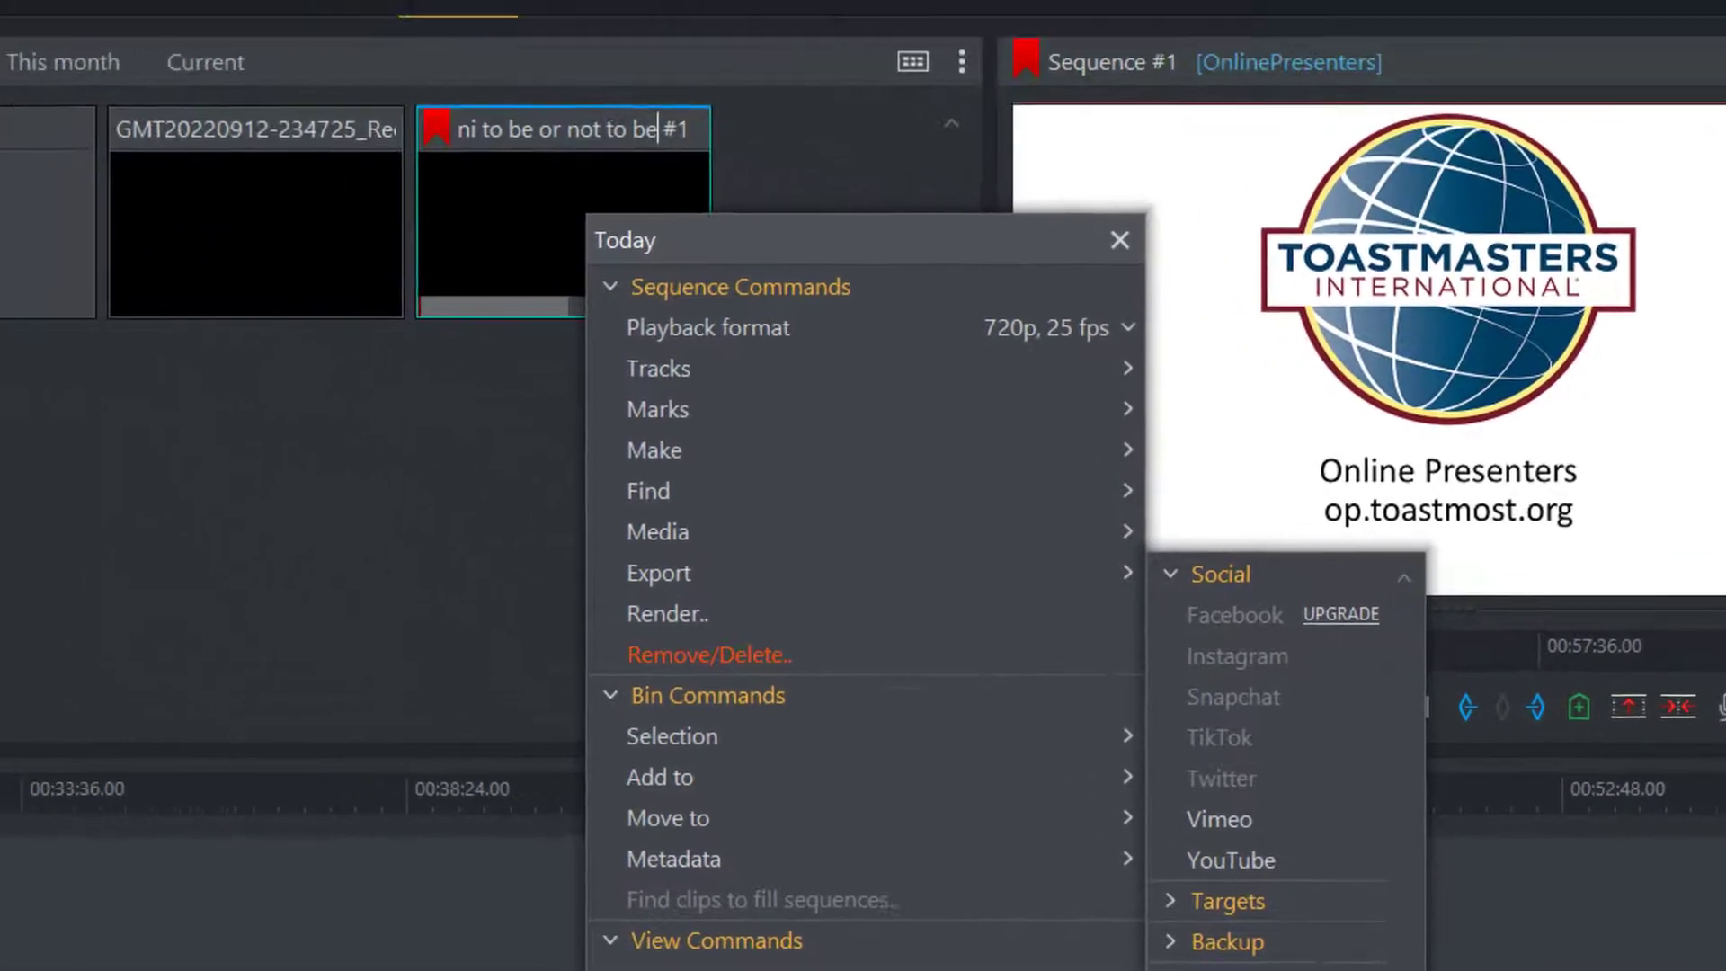
{"action": "left_click", "coordinate": [906, 891]}
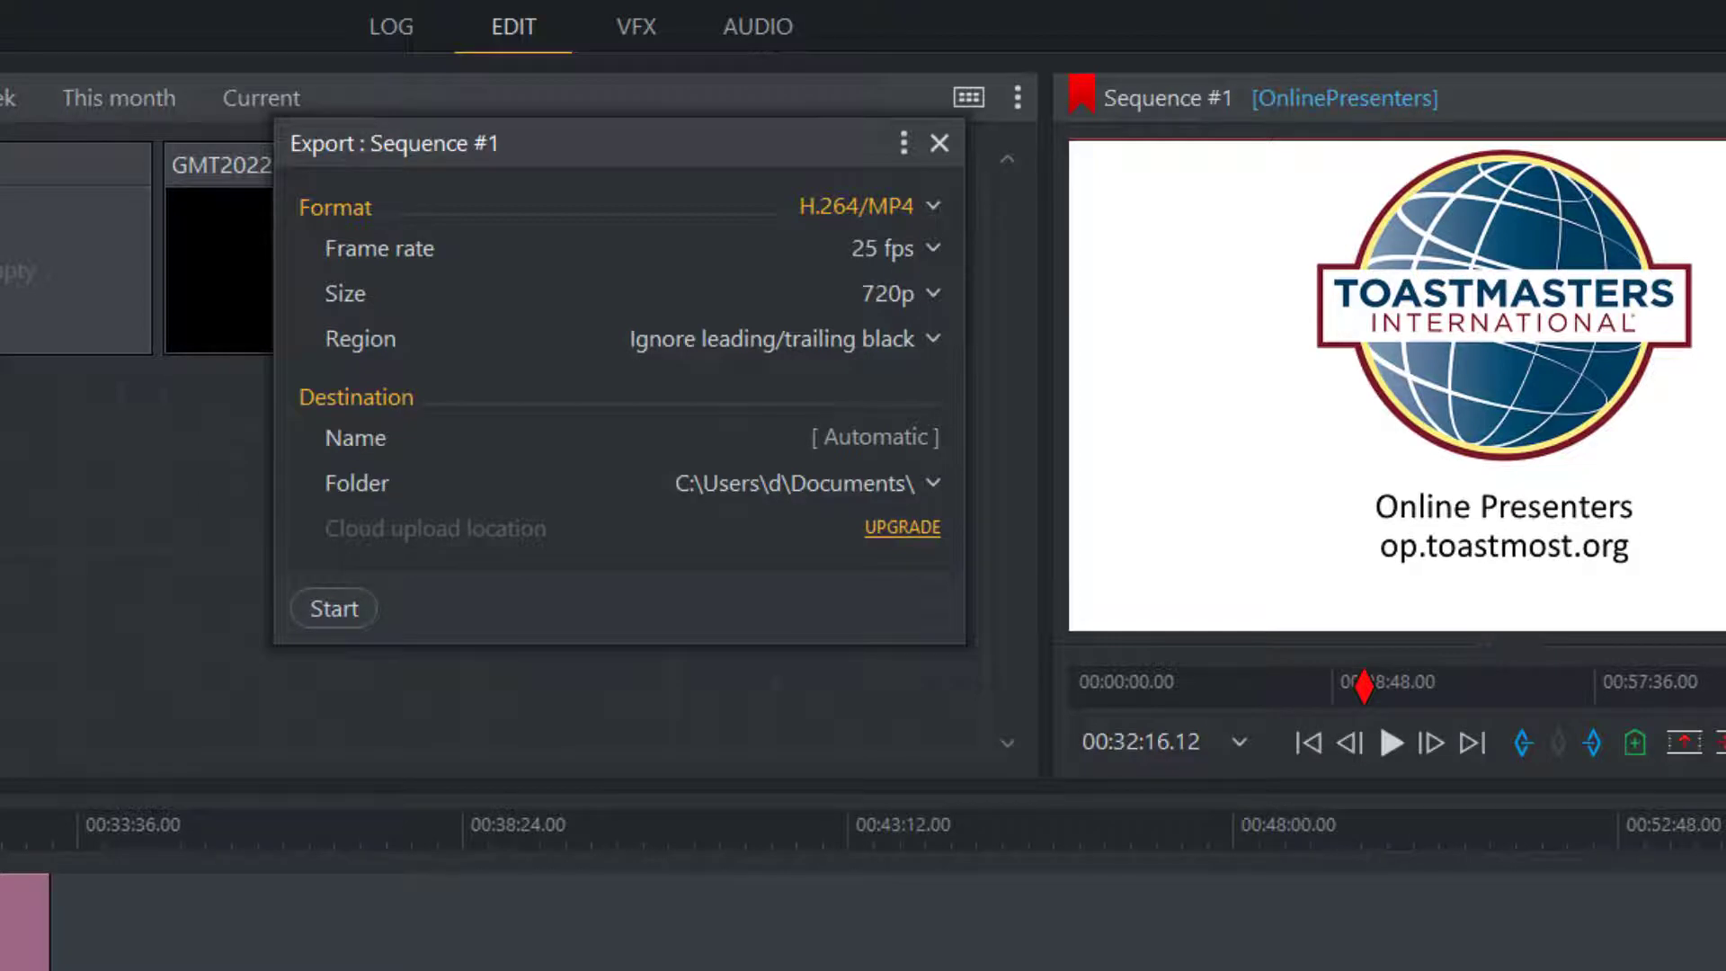
{"action": "left_click", "coordinate": [332, 611]}
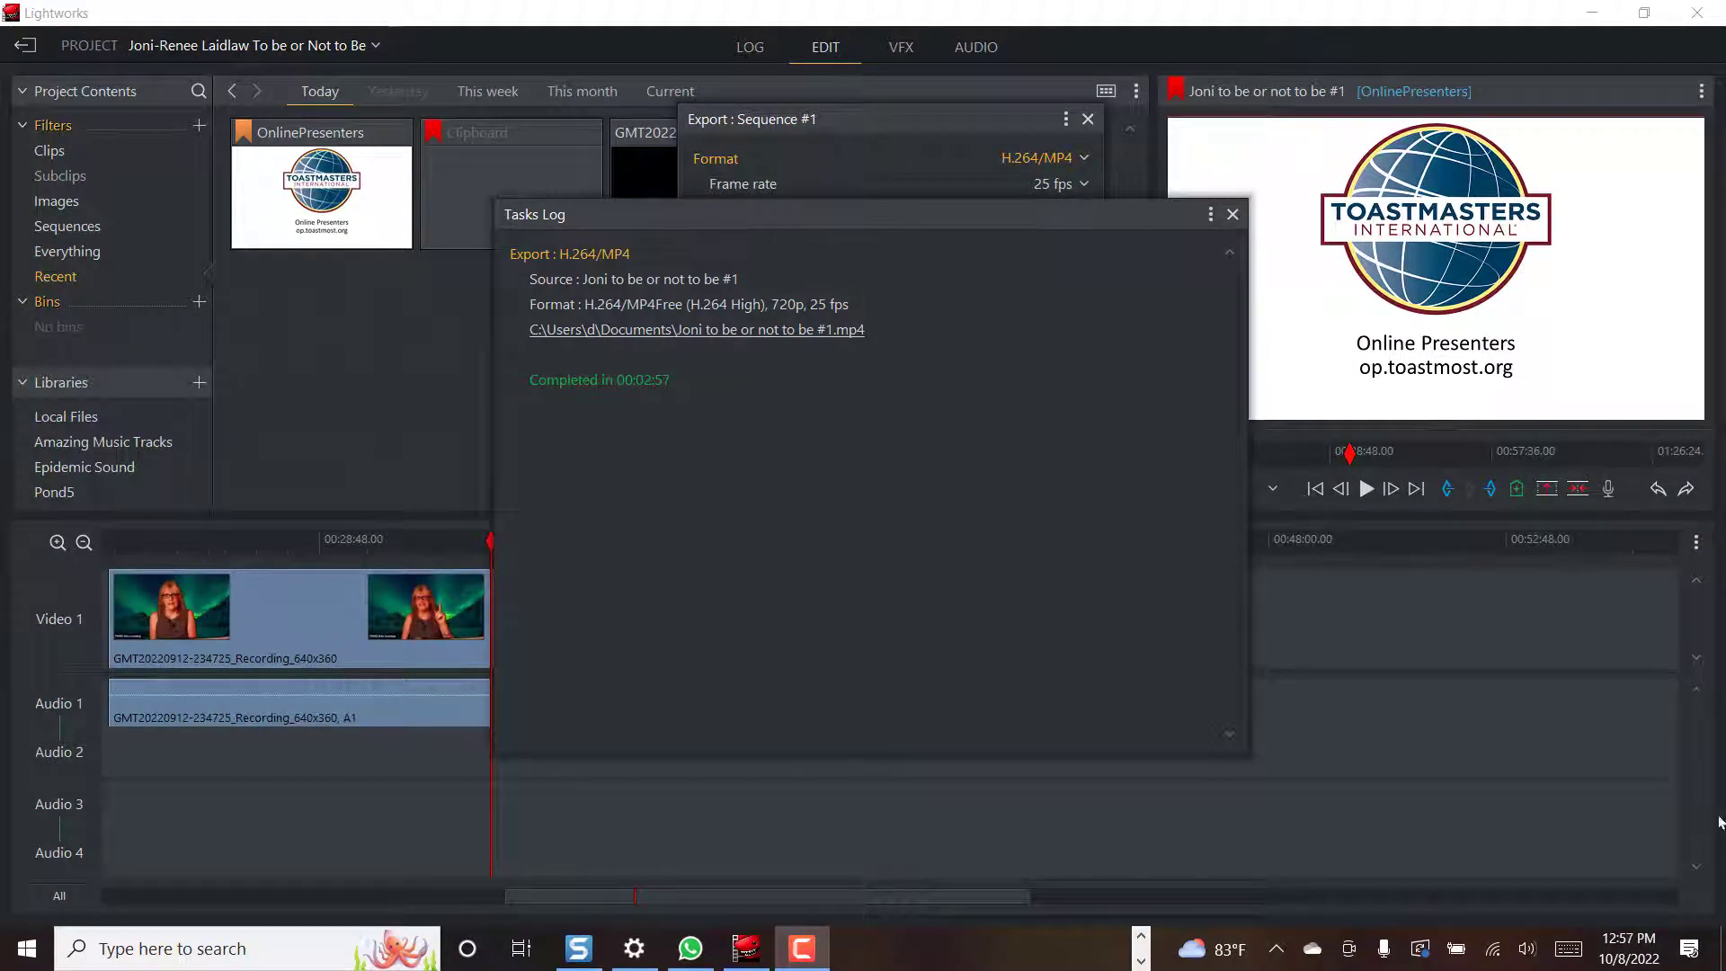
{"action": "left_click", "coordinate": [701, 330]}
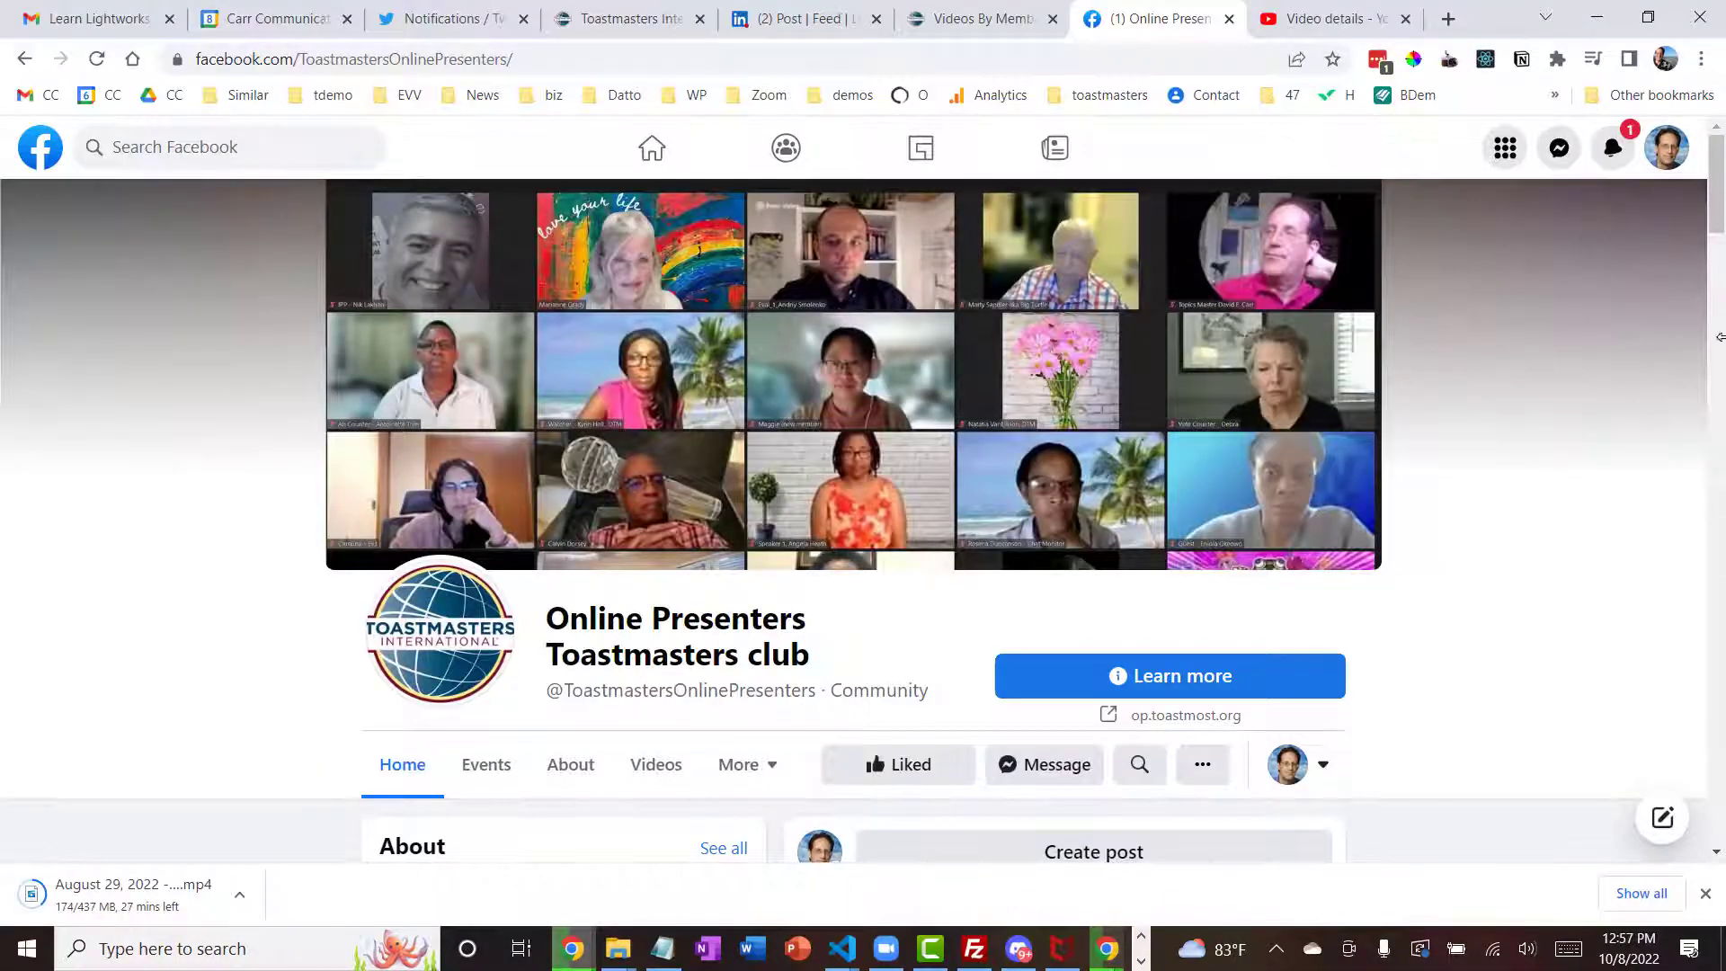
Start a Photo/video post on the Online Presenters page and attach the exported MP4
{"action": "left_click_drag", "start_coordinate": [1713, 175], "coordinate": [1722, 254]}
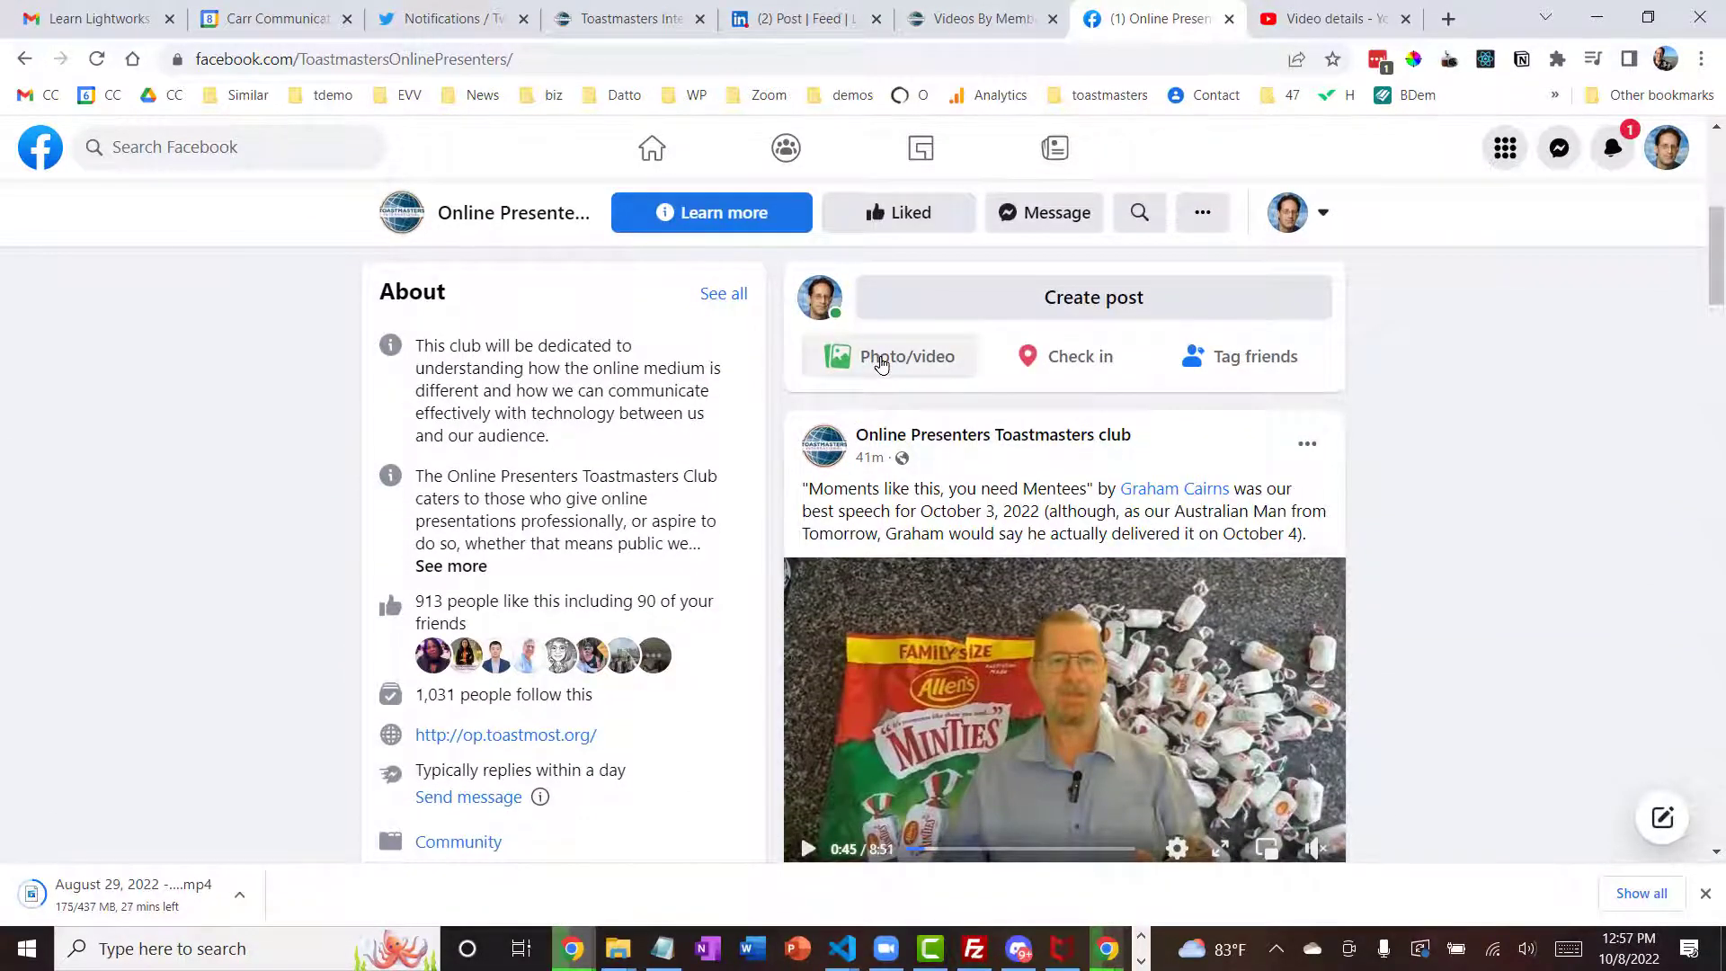
{"action": "left_click", "coordinate": [881, 364]}
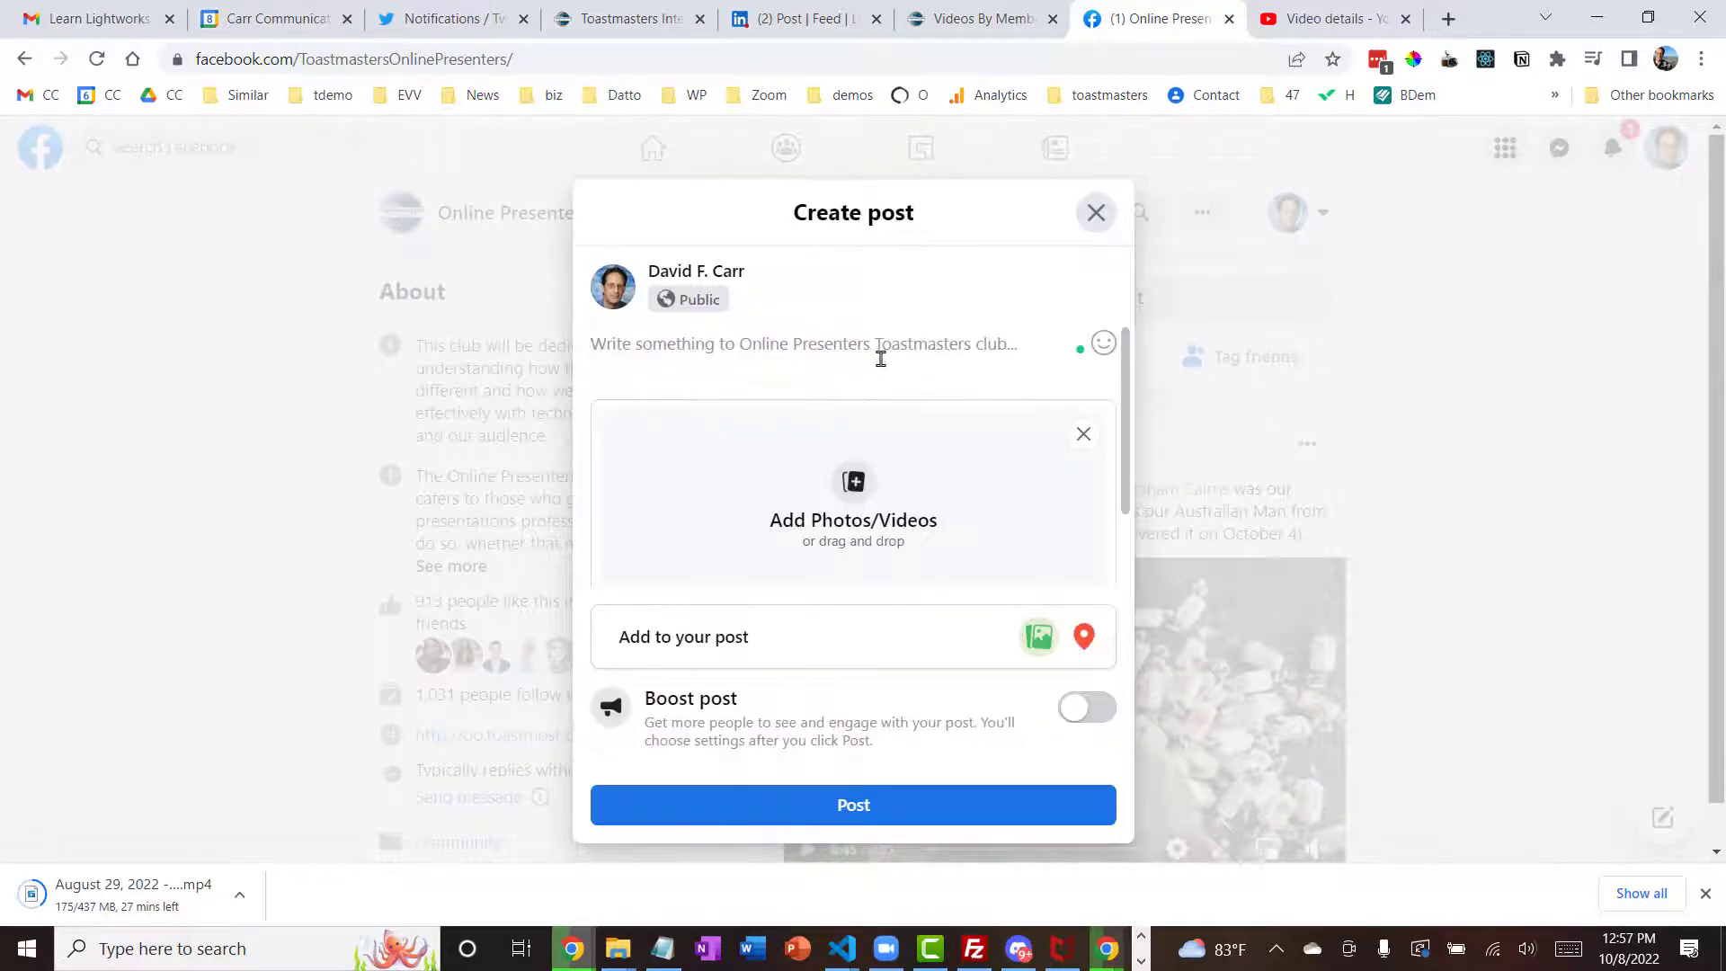
{"action": "left_click_drag", "start_coordinate": [1311, 690], "coordinate": [709, 509]}
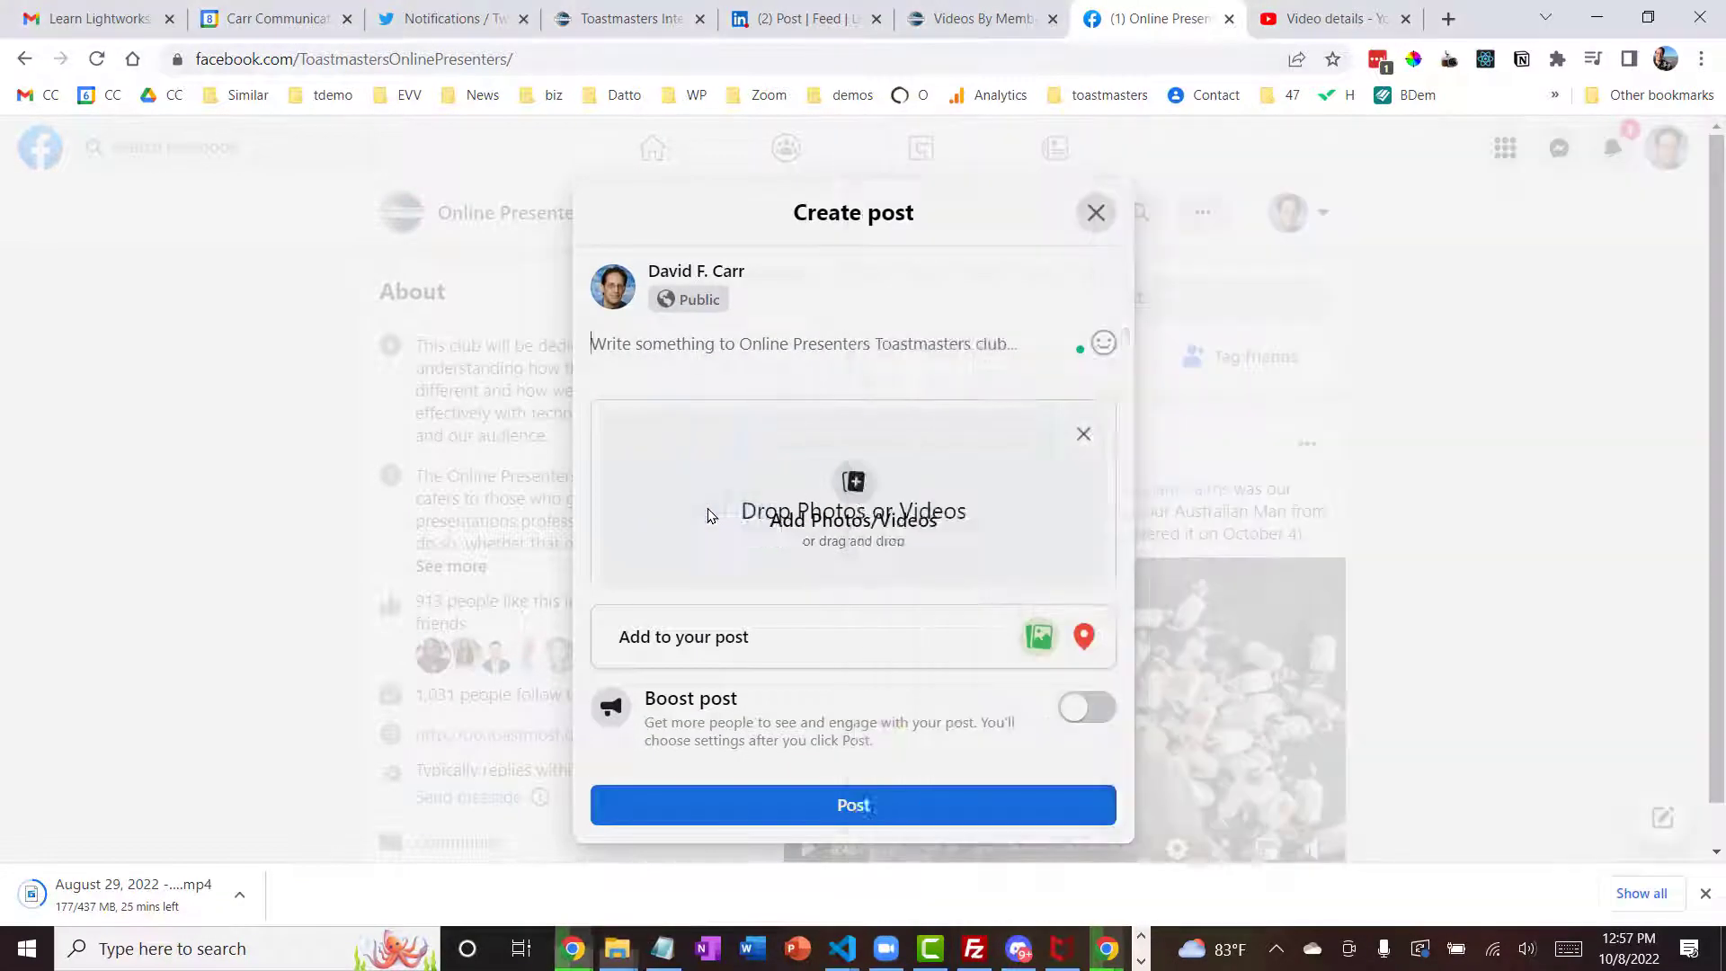
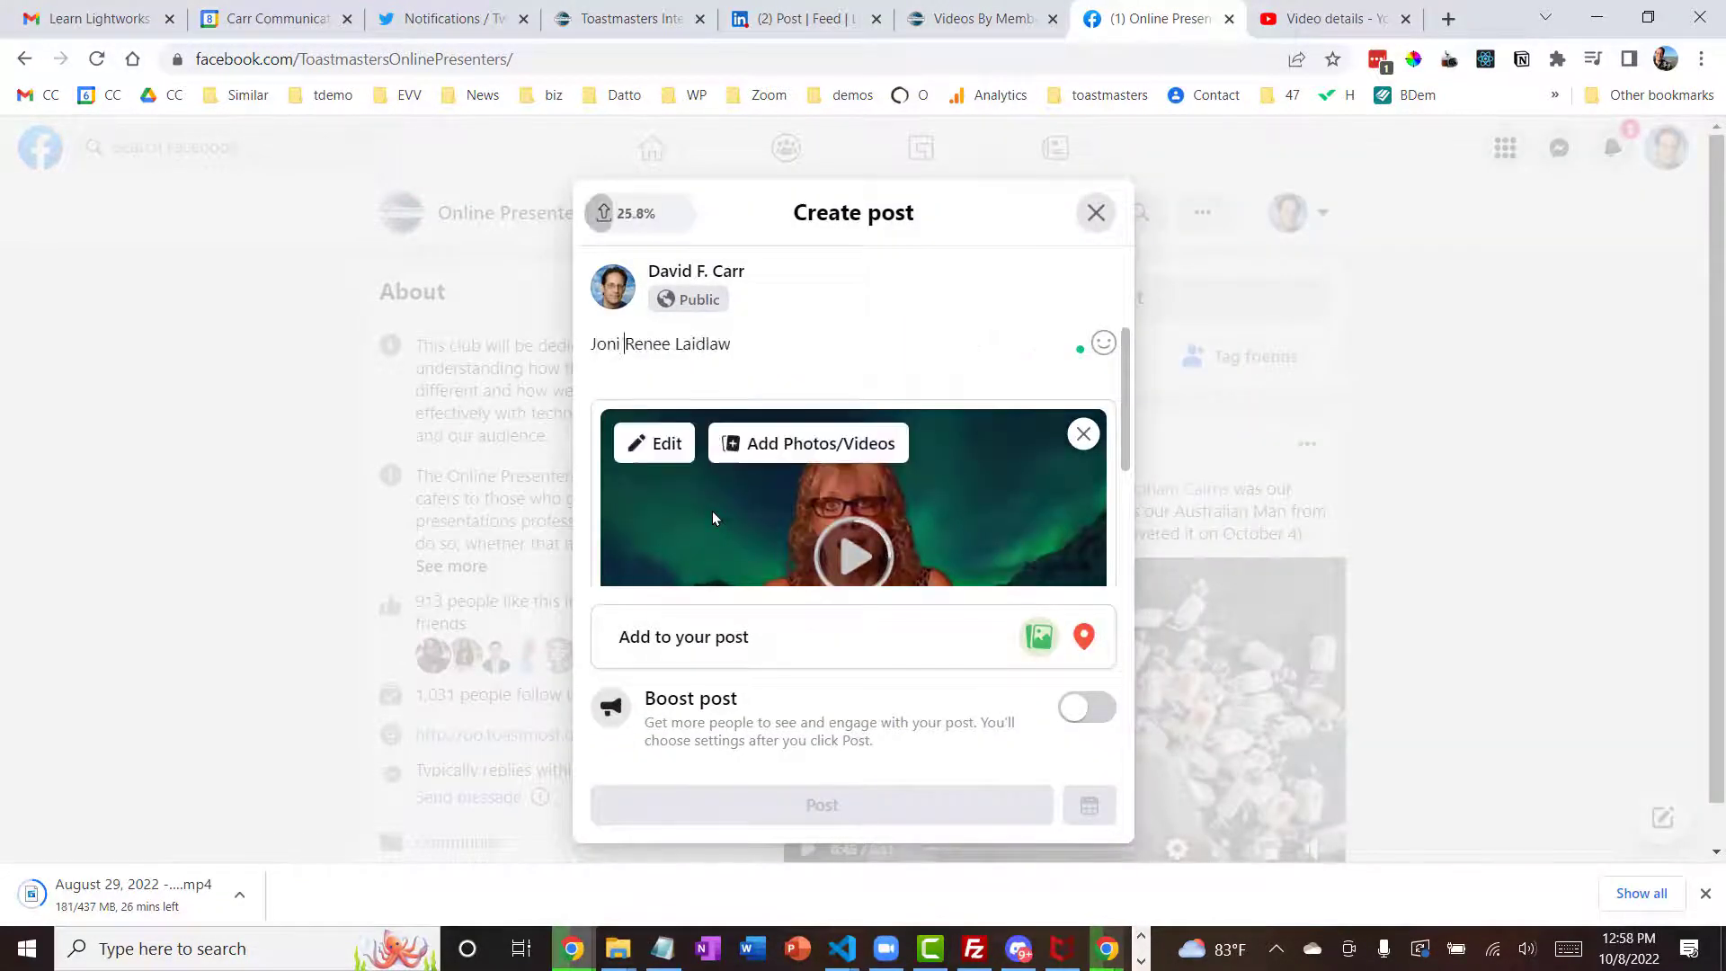
Write a caption about the speaker's standup speeches in the online environment and publish the post
{"action": "type", "text": "has been e"}
{"action": "type", "text": "emonstrating the v"}
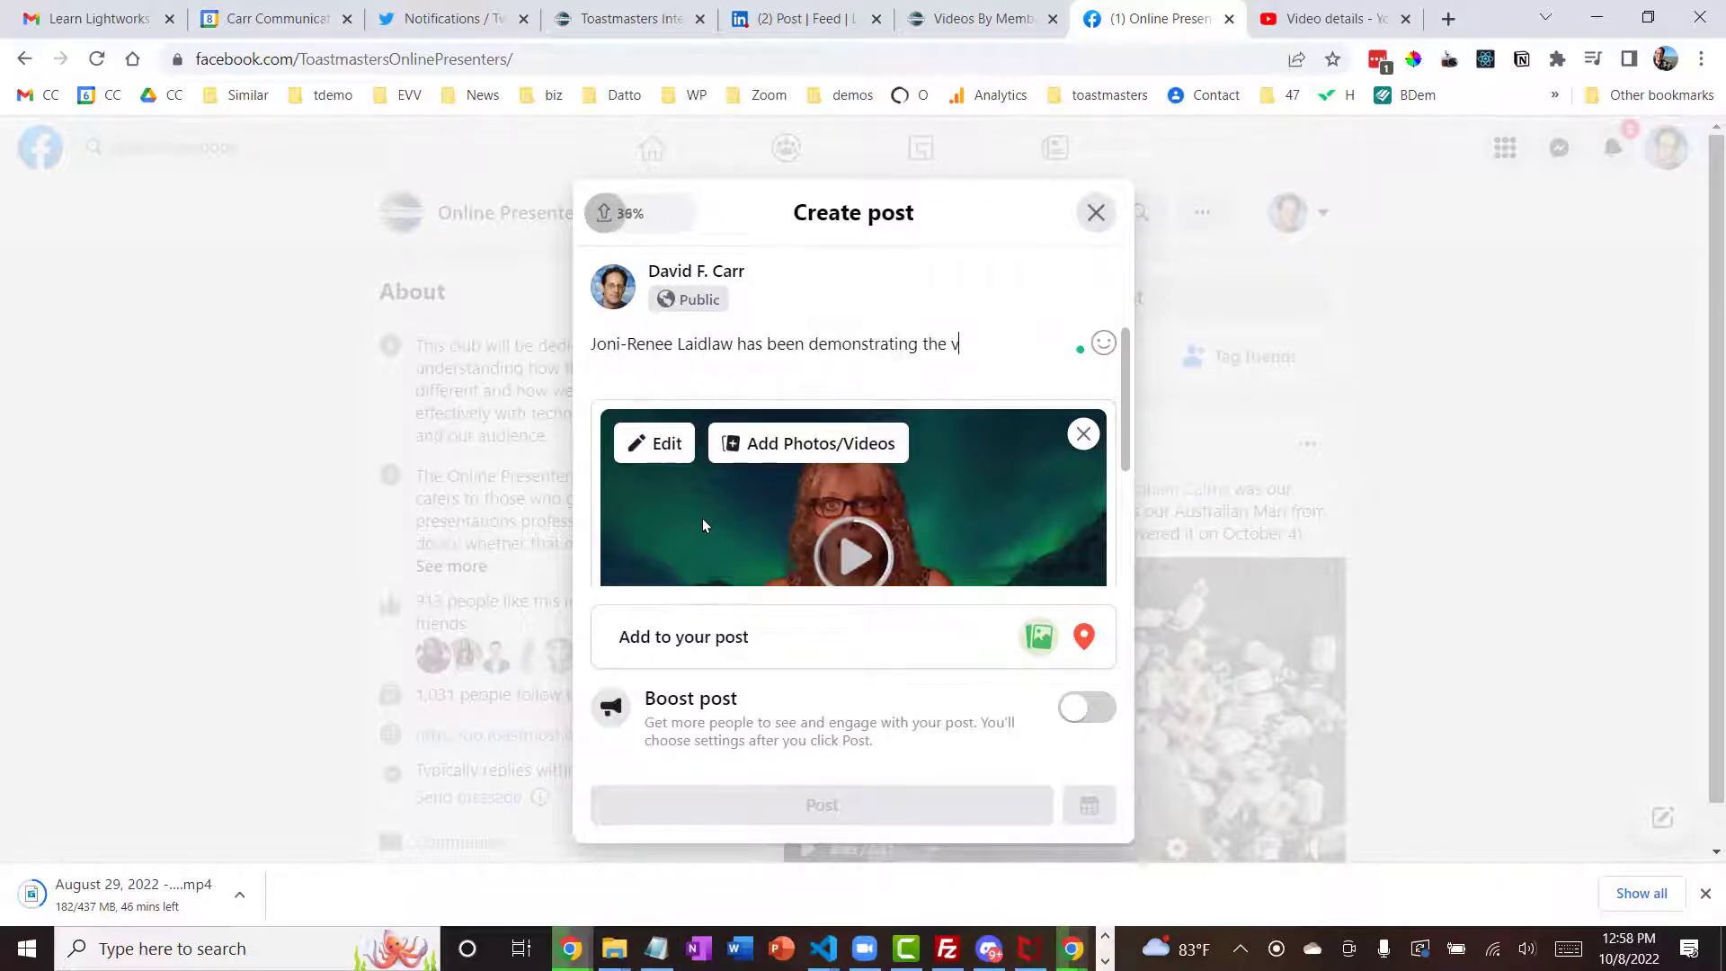
{"action": "type", "text": "alue of giving a standup speech in the online environment"}
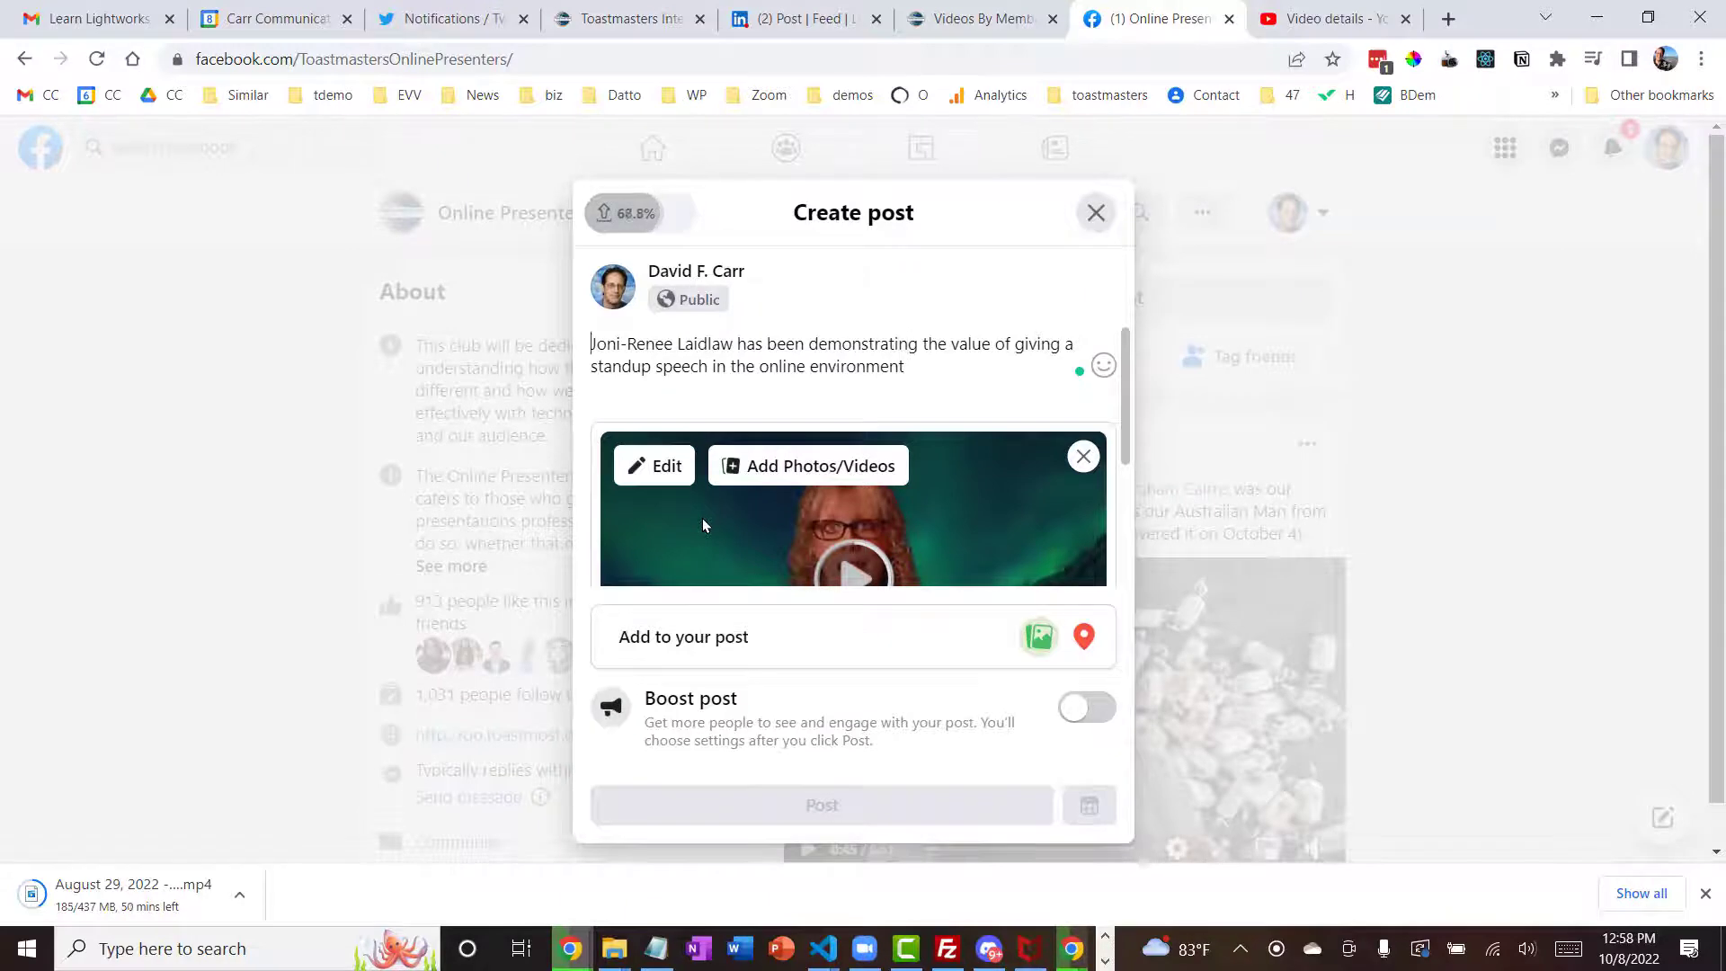
{"action": "key", "text": "ctrl+Home"}
{"action": "type", "text": "In her last several speeches at Online Presenters,"}
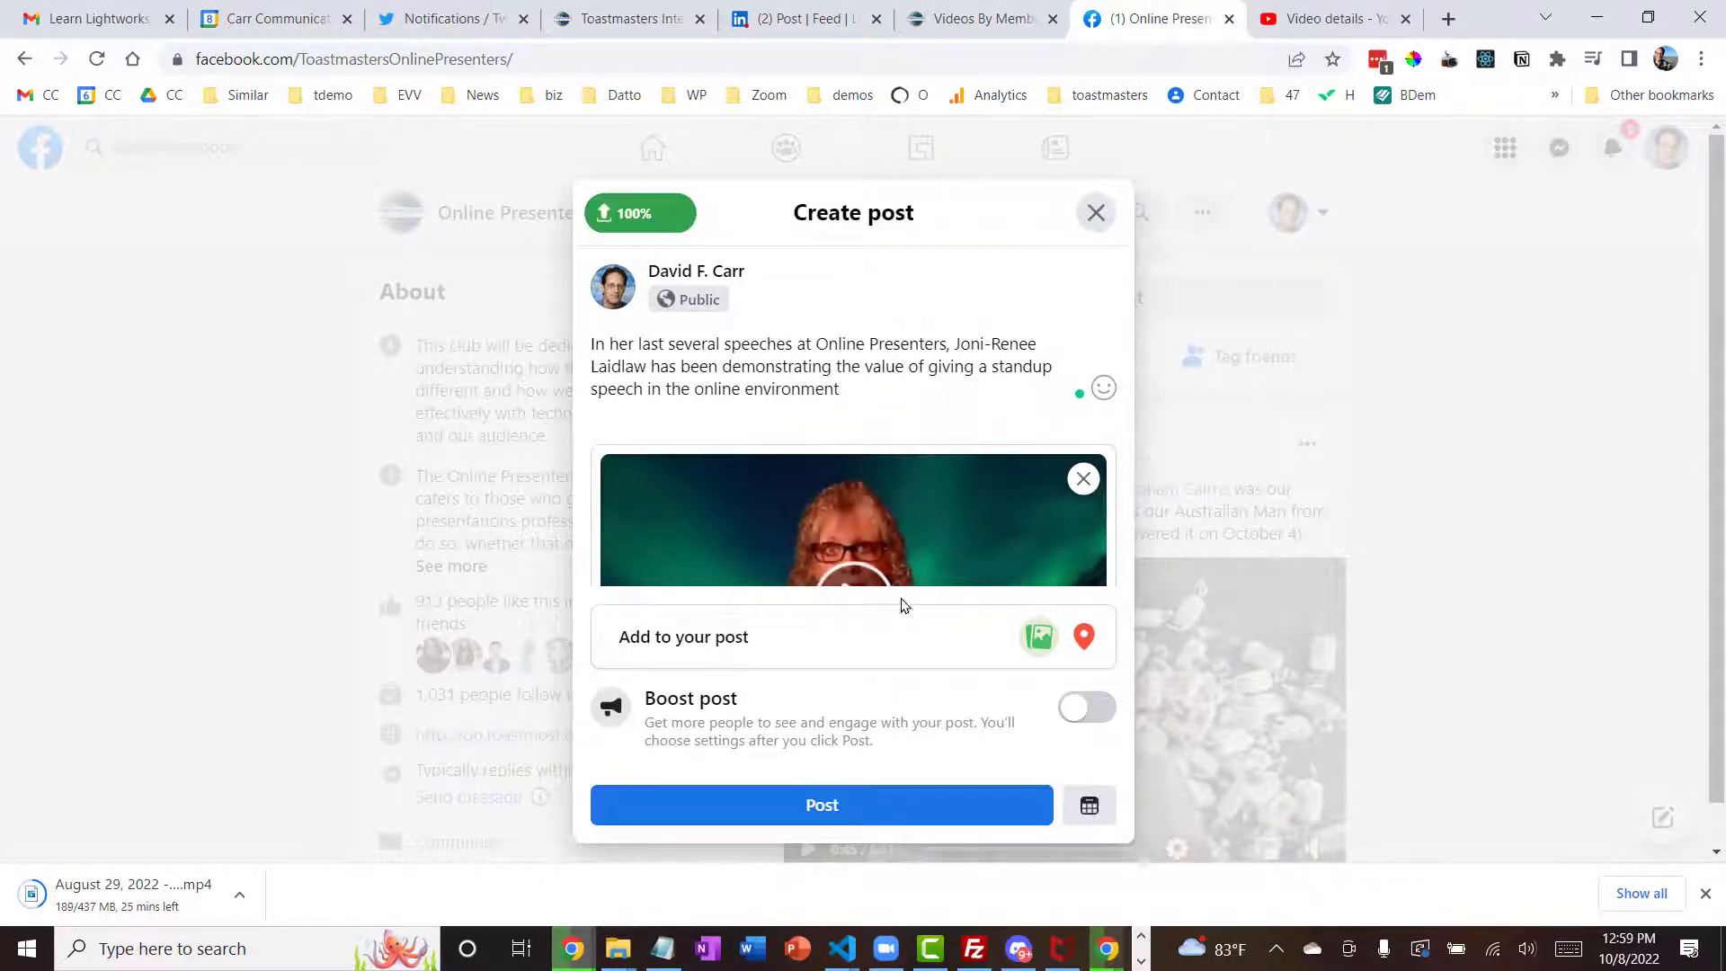
{"action": "left_click", "coordinate": [828, 803]}
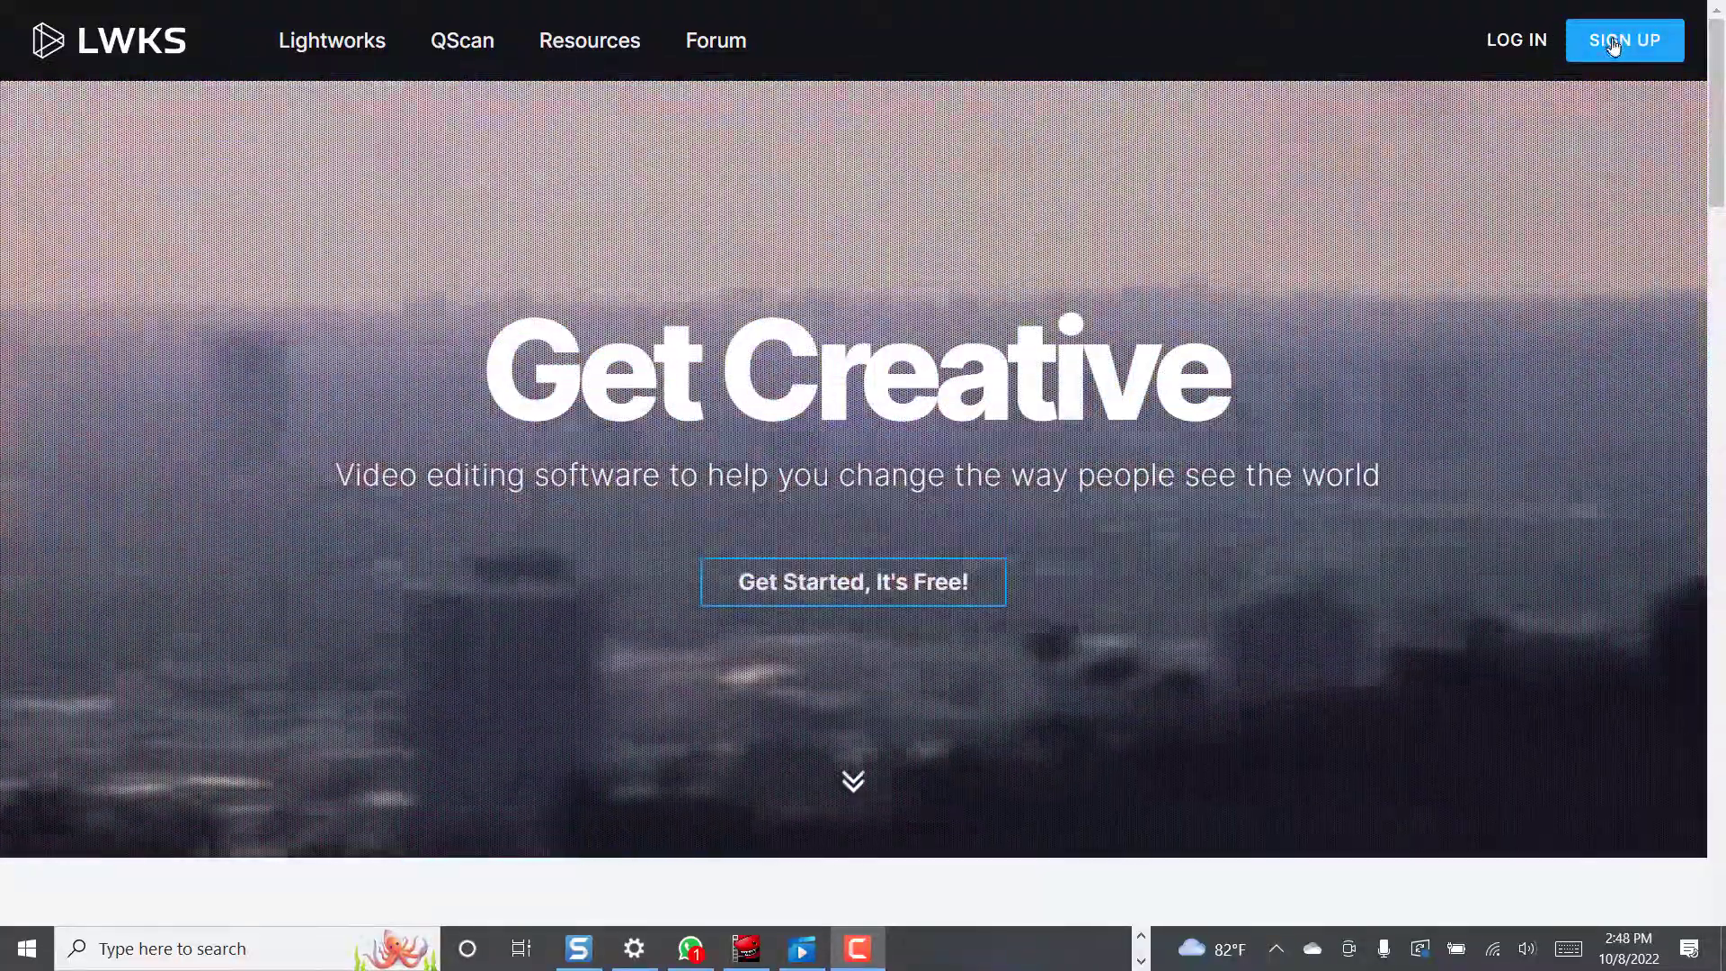
Start signing up for a free Lightworks account from the lwks.com SIGN UP button
{"action": "left_click", "coordinate": [1614, 45]}
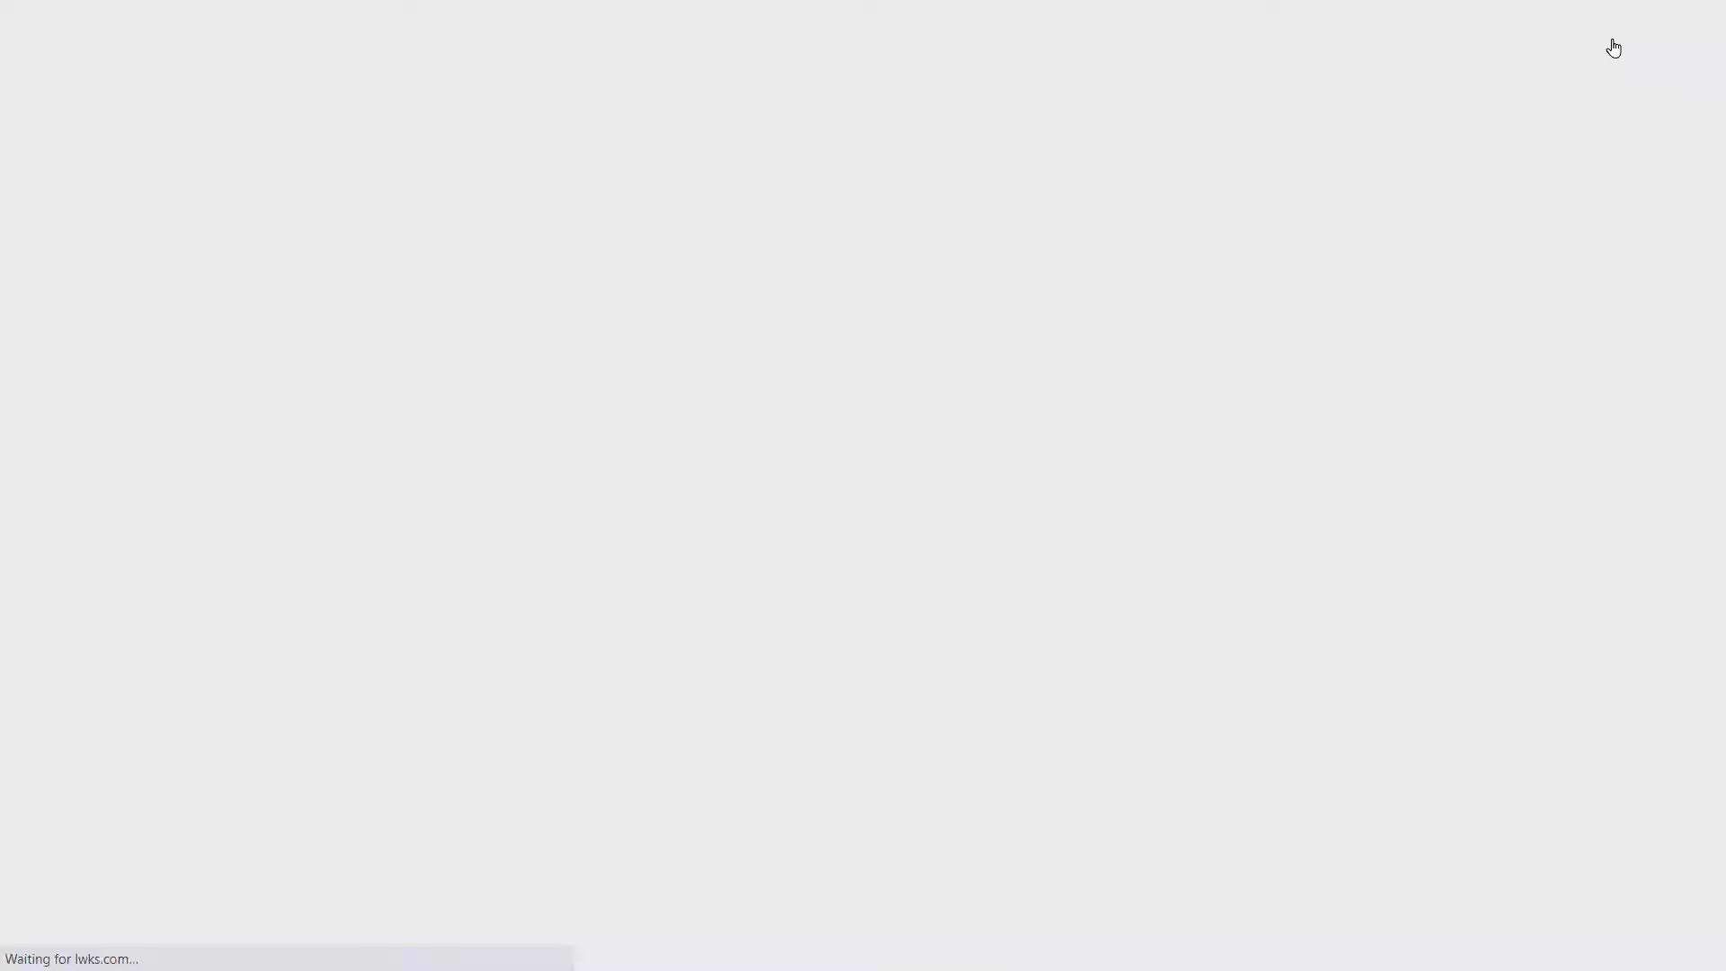